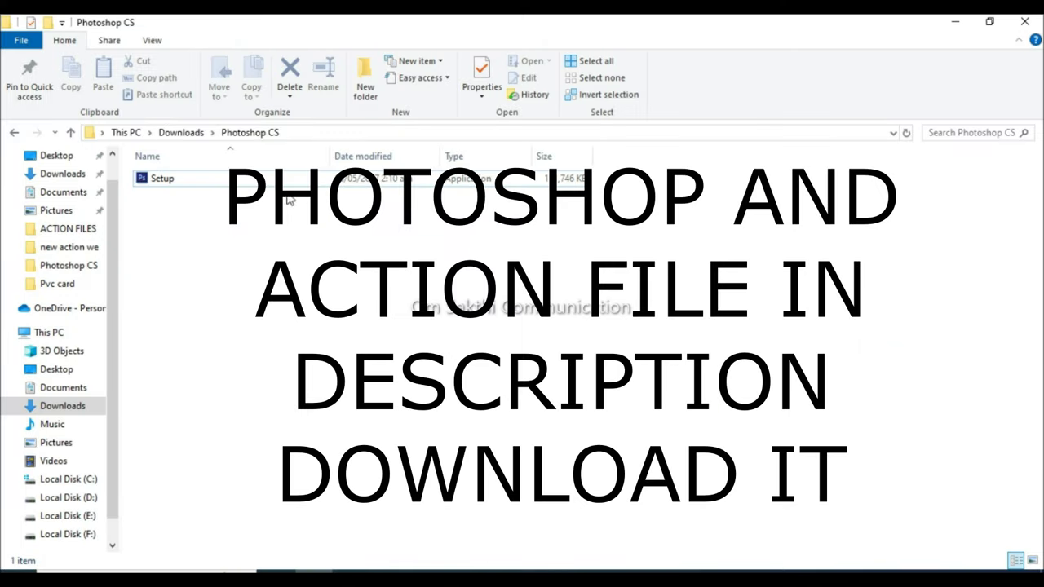
# Step: Run the Photoshop CS6 Portable Setup and accept the default components
pyautogui.click(283, 188)
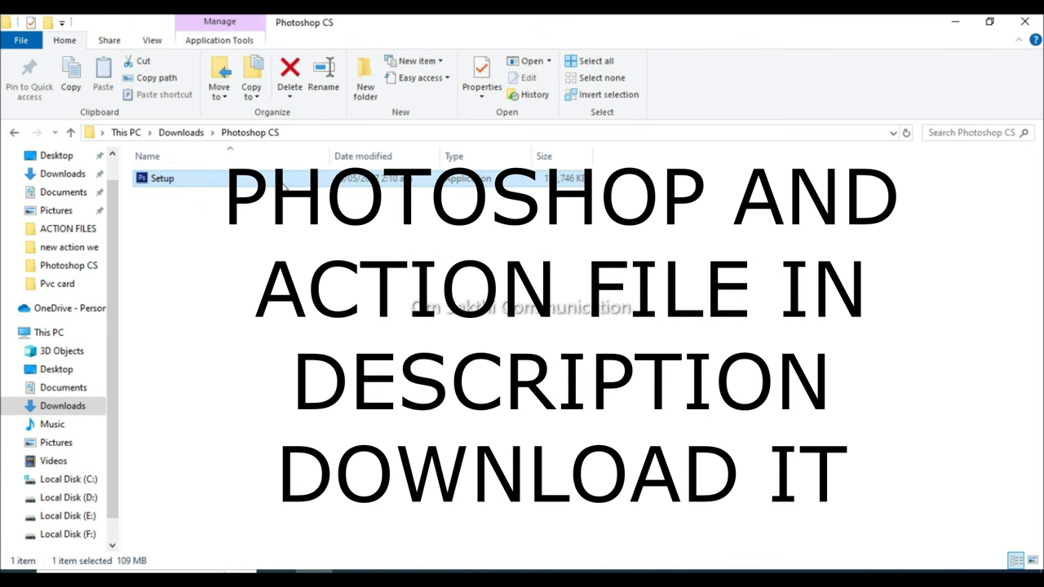
pyautogui.click(280, 186)
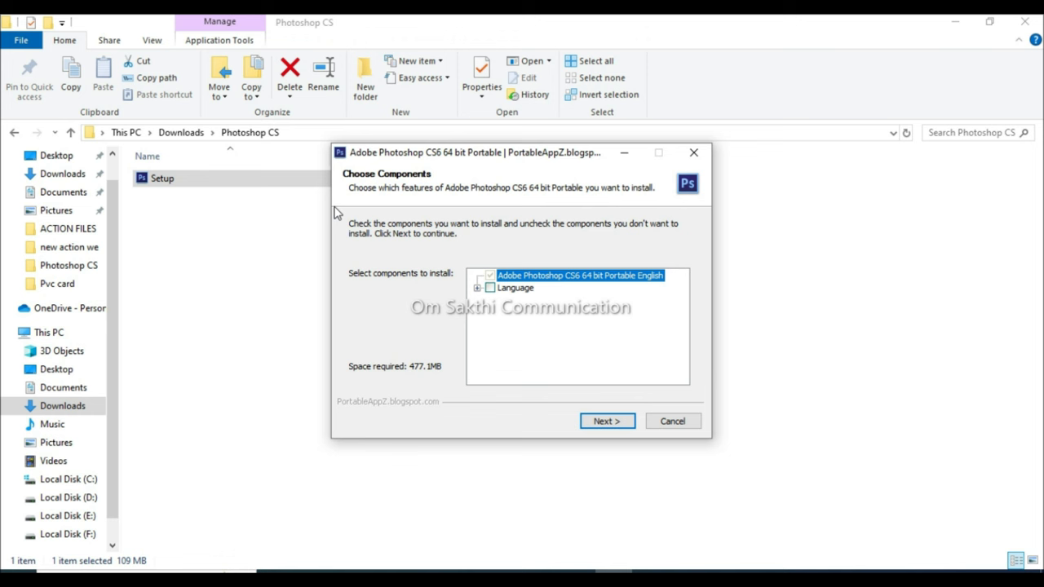
pyautogui.click(614, 422)
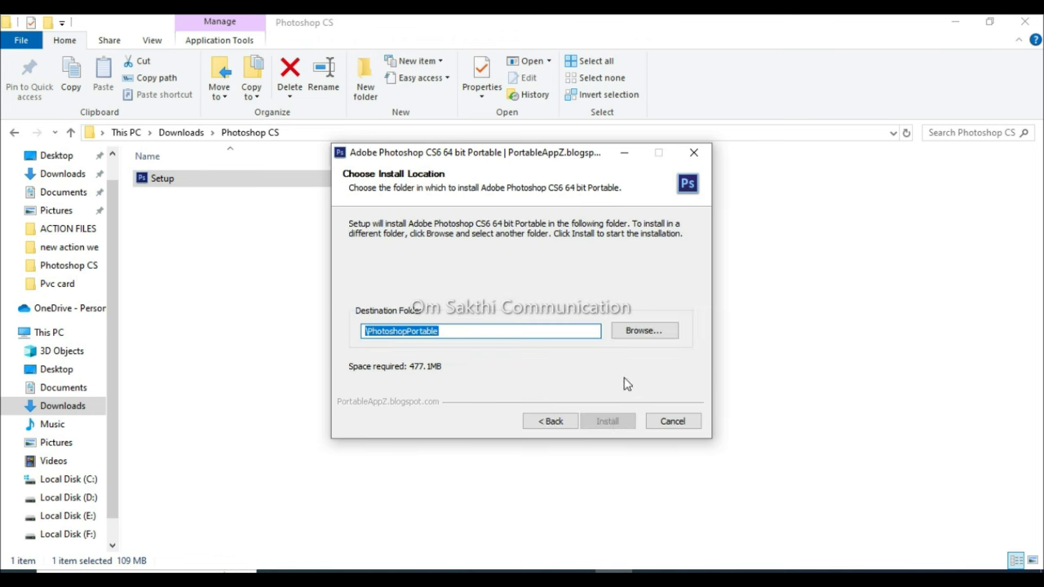
# Step: Install into the Downloads\Photoshop CS folder and finish the wizard
pyautogui.click(626, 333)
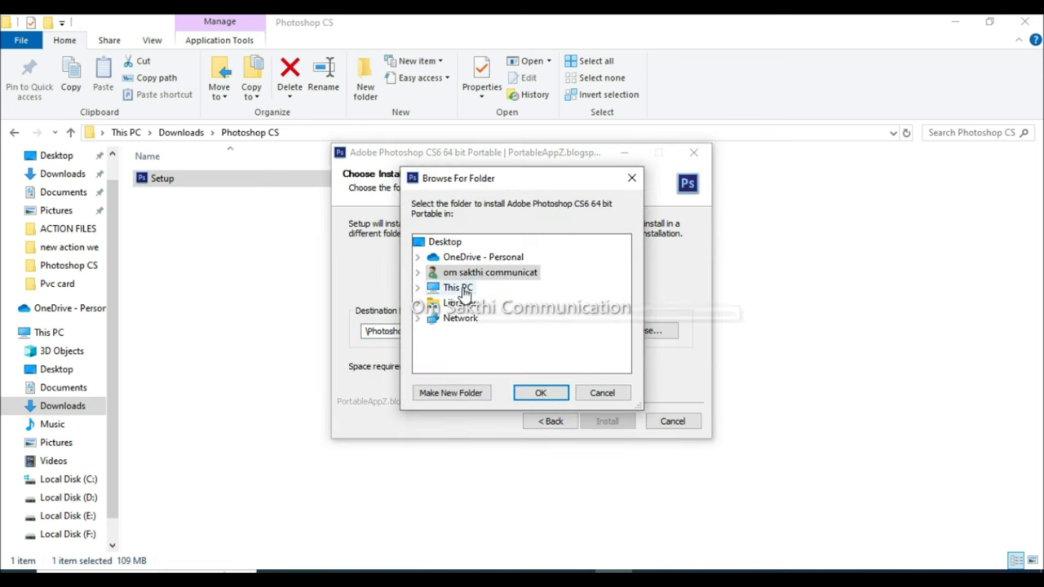
pyautogui.click(453, 287)
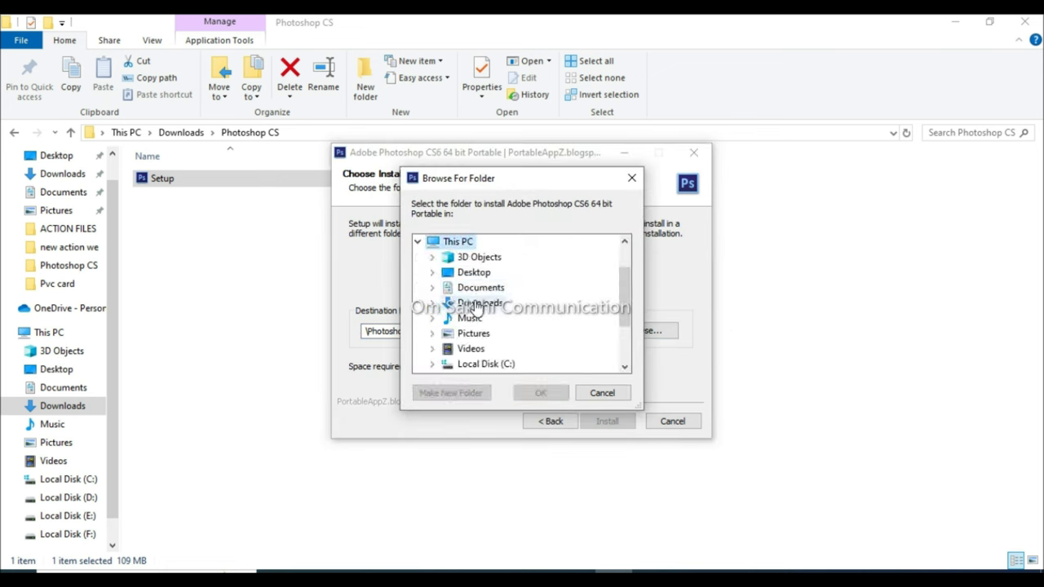
pyautogui.click(476, 303)
pyautogui.scroll(-2, 501, 303)
pyautogui.click(503, 259)
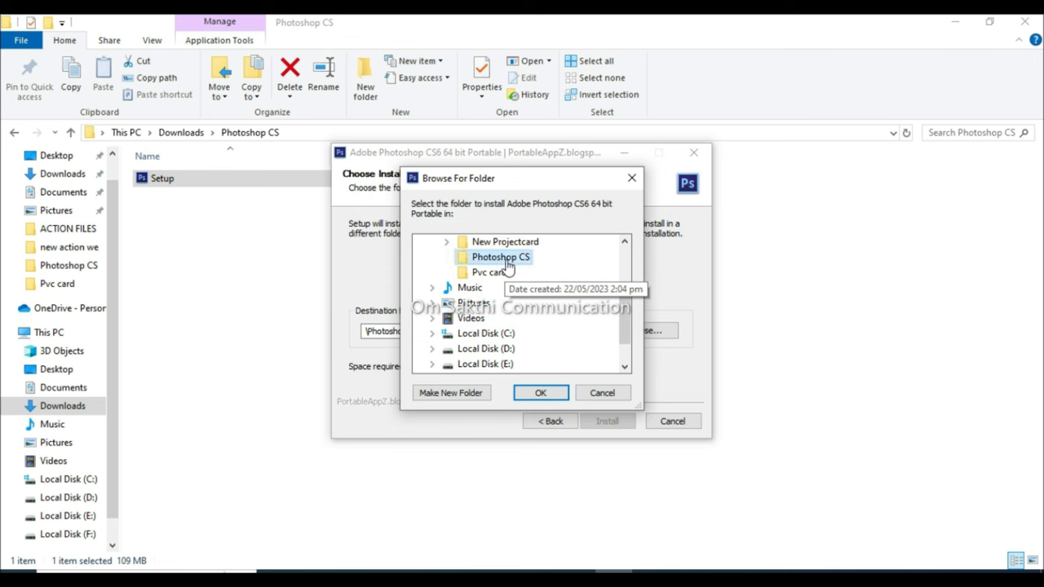
pyautogui.click(539, 394)
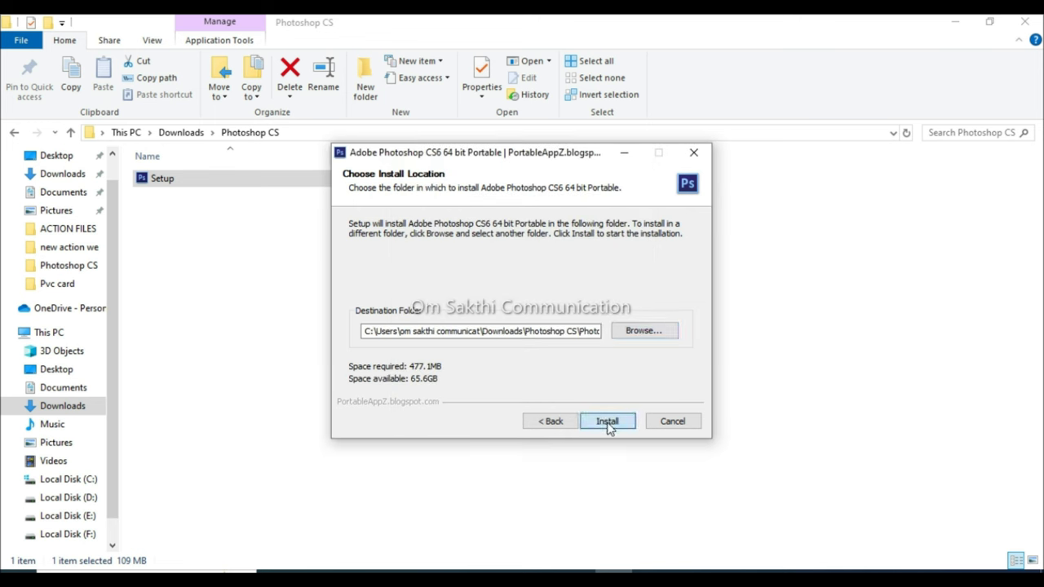
pyautogui.click(607, 423)
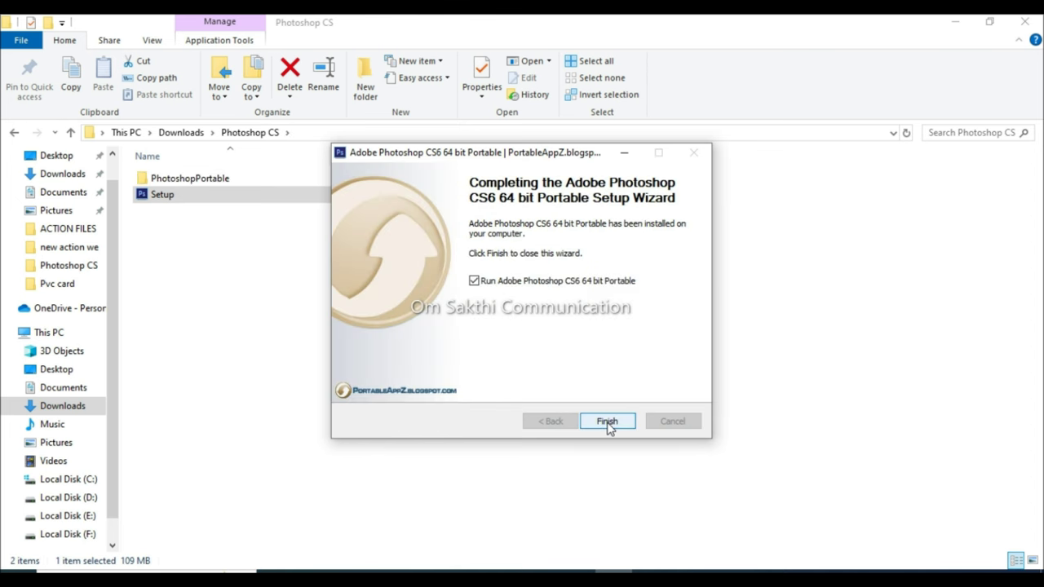
pyautogui.click(608, 421)
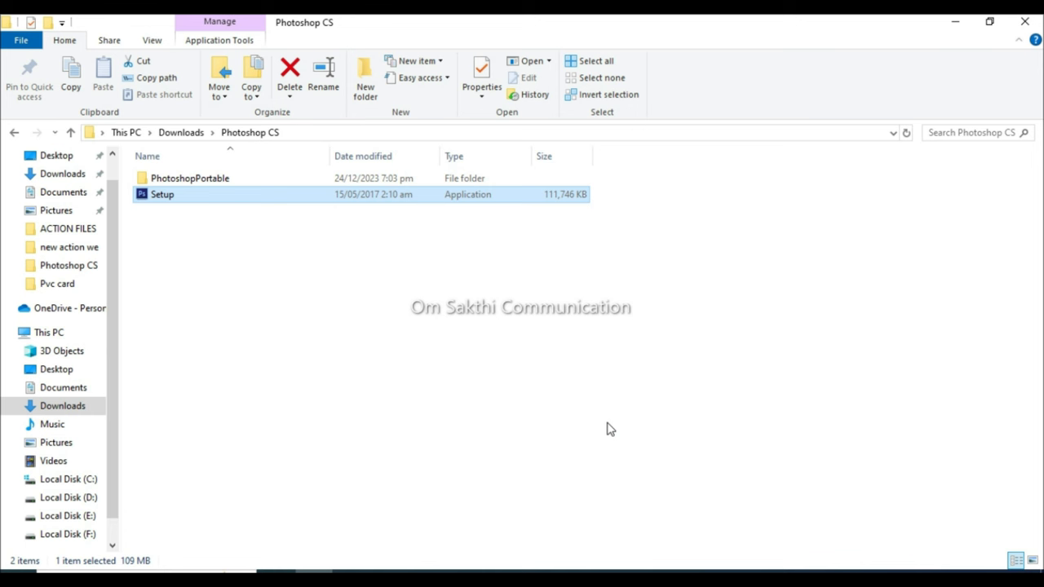
# Step: Open the PhotoshopPortable folder and launch PhotoshopCS6Portable
pyautogui.doubleClick(278, 179)
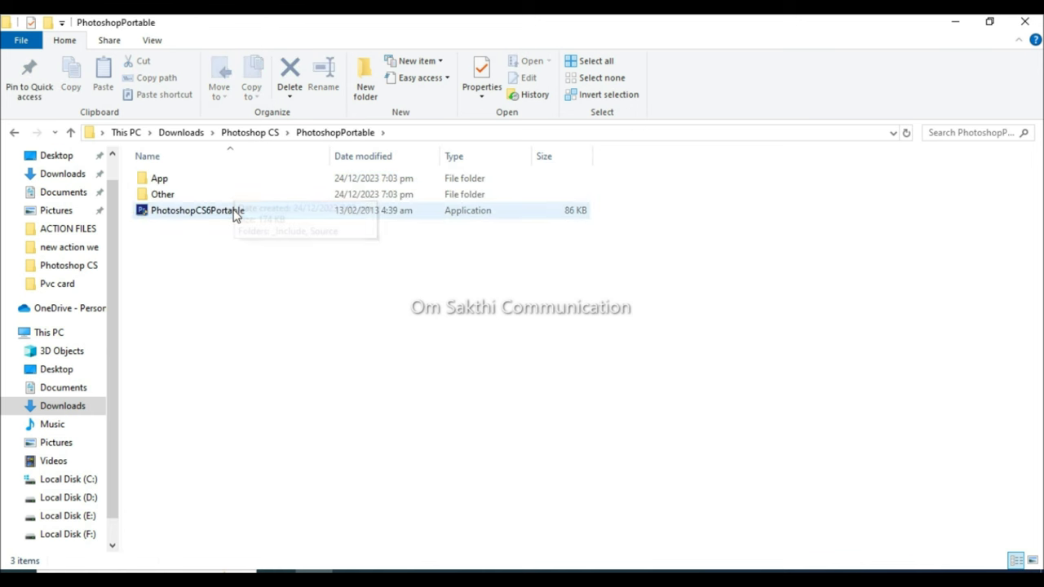
pyautogui.click(235, 212)
pyautogui.doubleClick(235, 212)
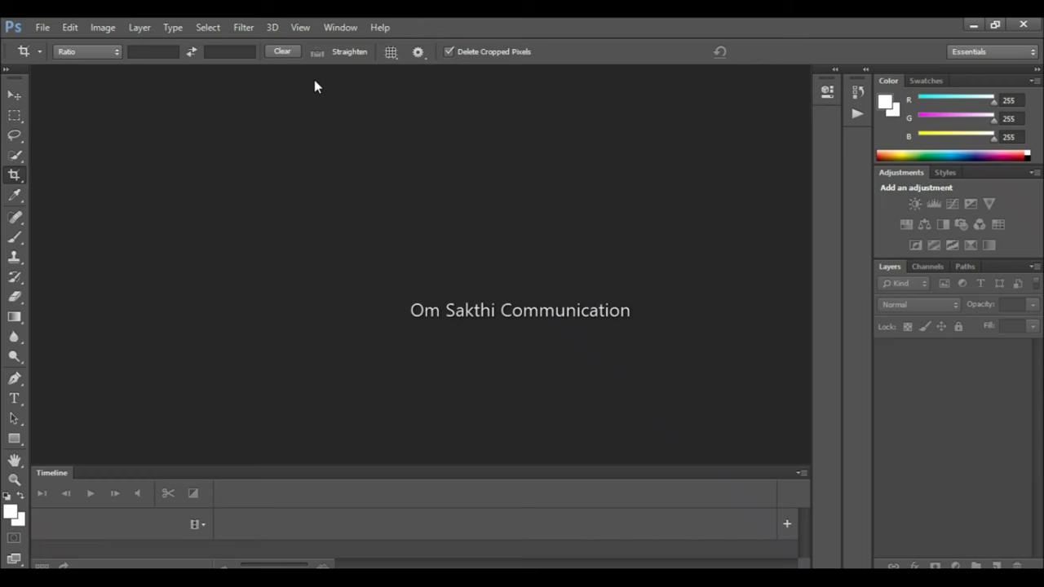
# Step: Show the Actions panel from the Window menu and open its flyout menu
pyautogui.click(332, 27)
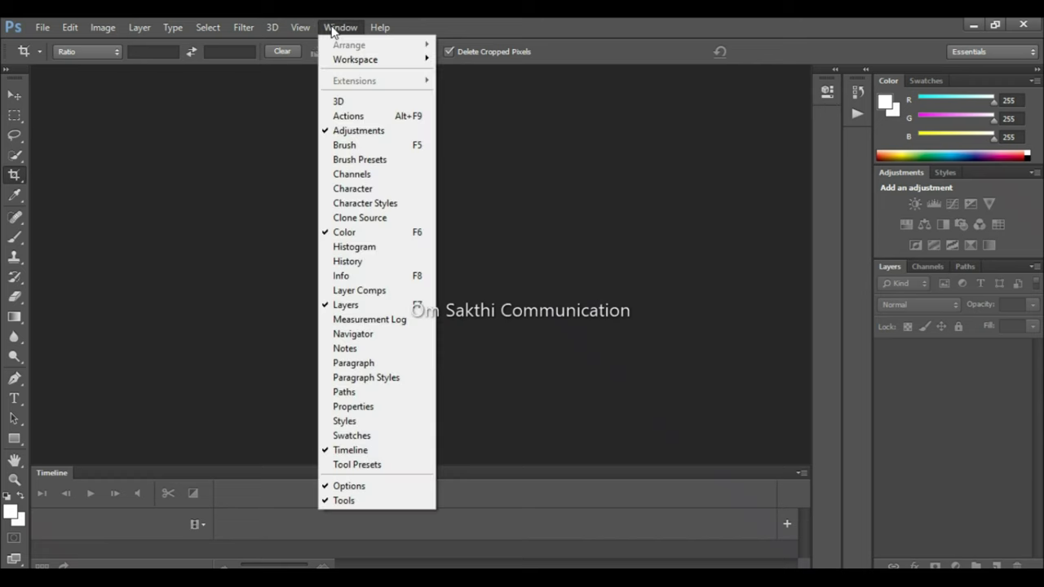
pyautogui.click(349, 116)
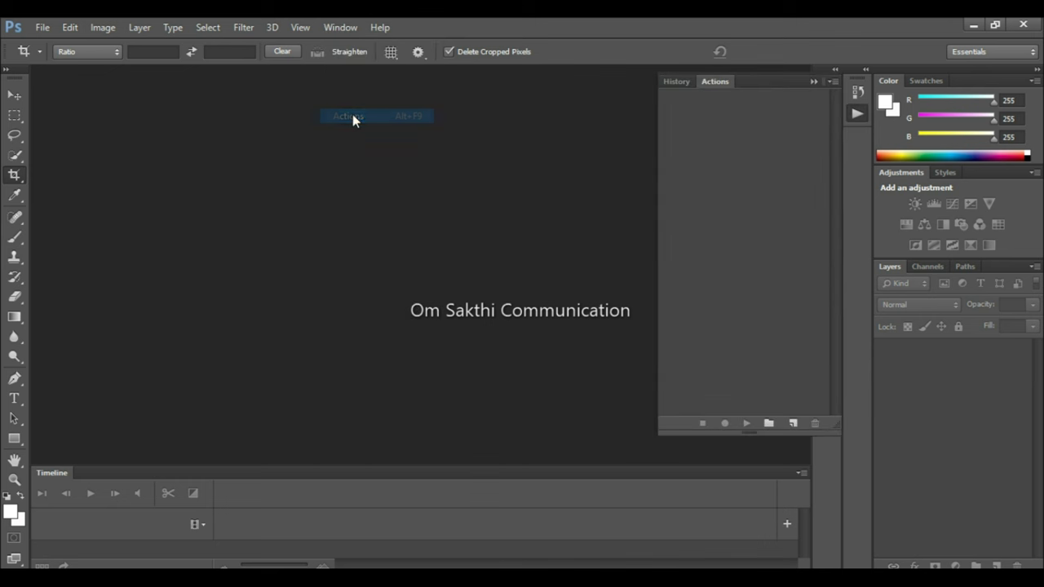
pyautogui.click(832, 82)
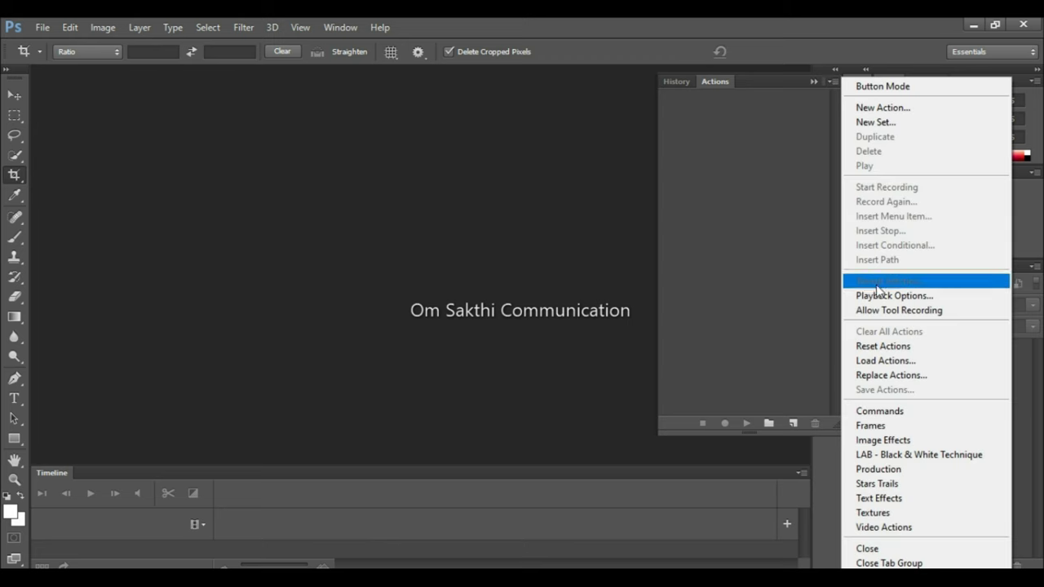
# Step: Load the '2 and 1 PASSPORT PHOTO' and '4 pass 16 Stamp photo' action files
pyautogui.click(884, 361)
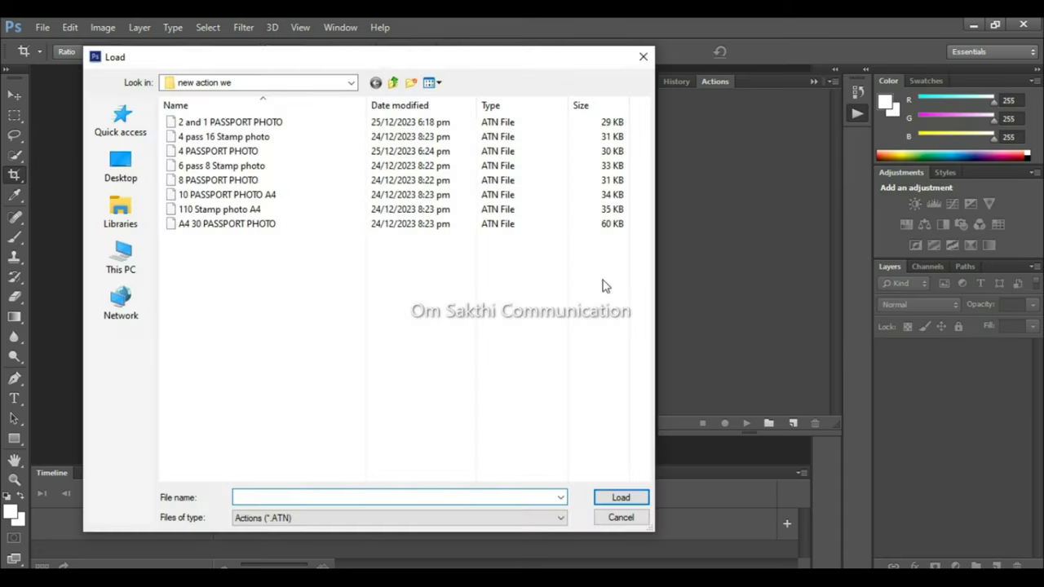
pyautogui.click(354, 123)
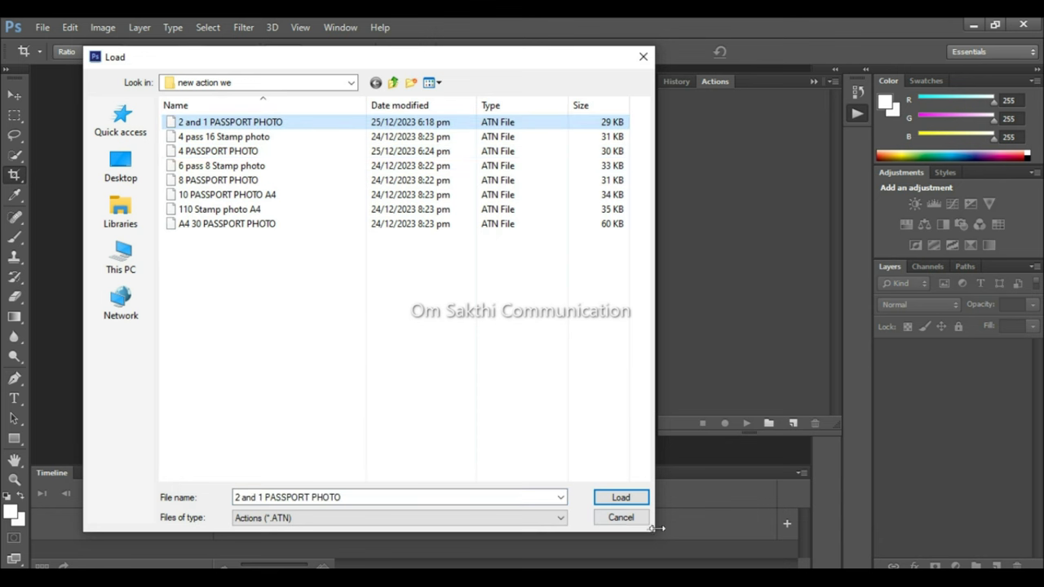
pyautogui.click(621, 498)
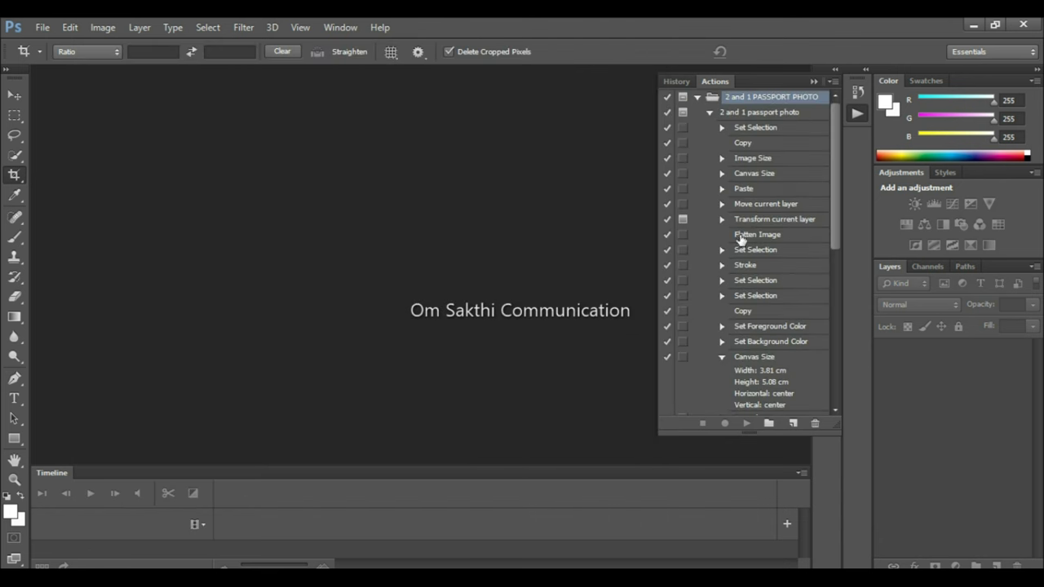
pyautogui.click(833, 81)
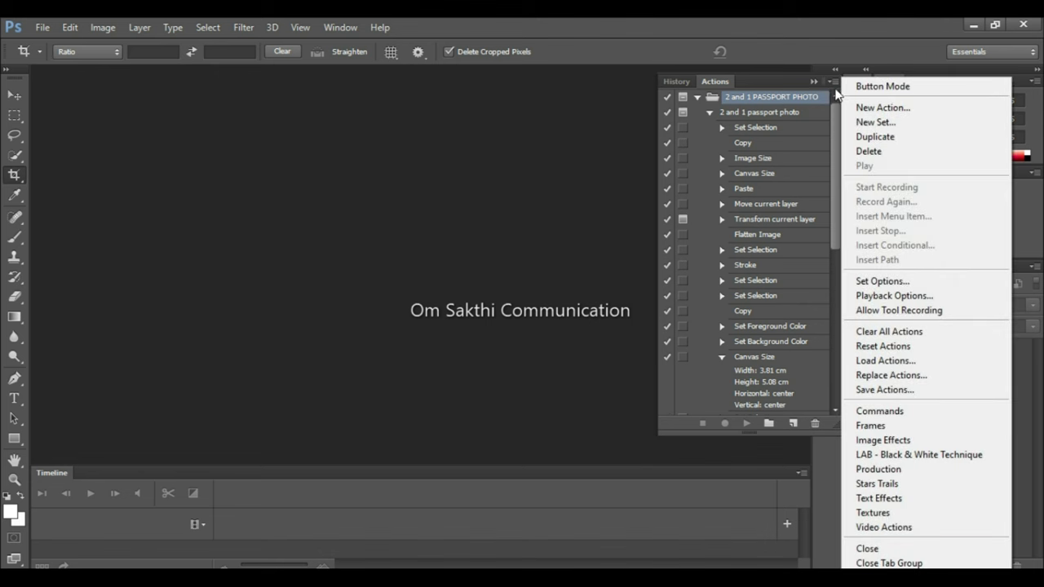
pyautogui.click(882, 364)
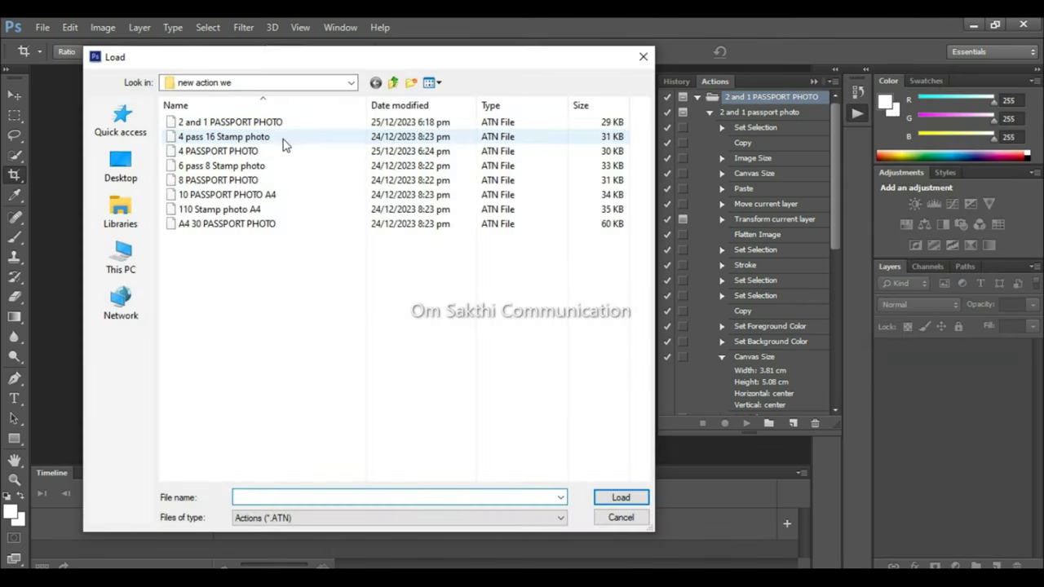
pyautogui.click(283, 139)
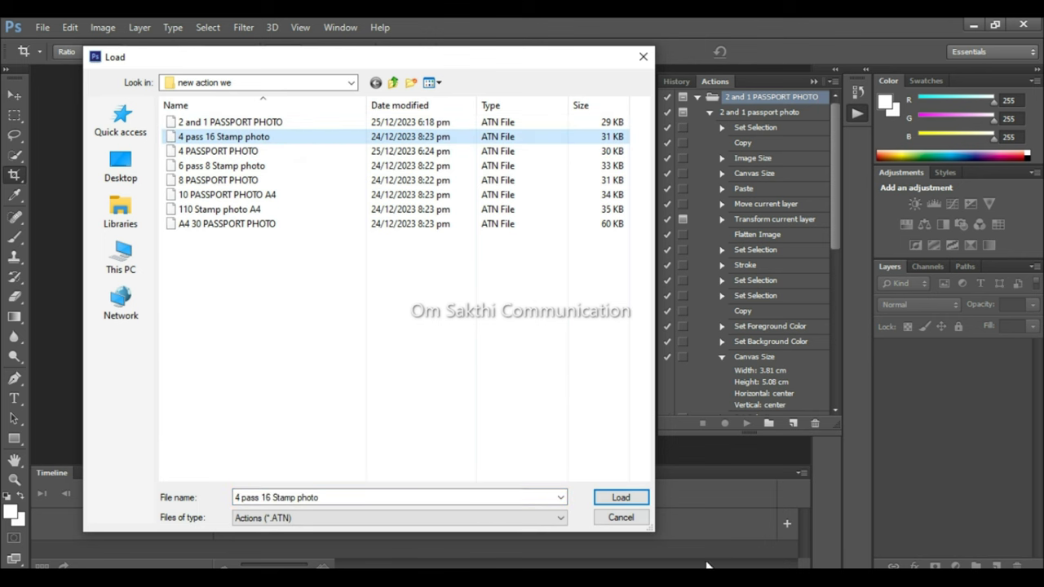
pyautogui.click(618, 497)
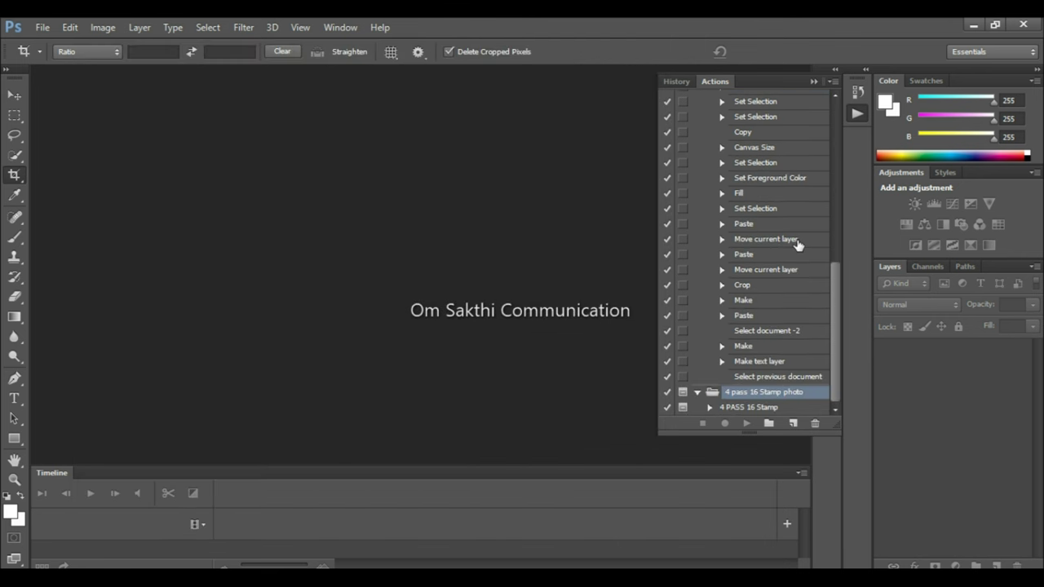
# Step: Switch the Actions panel to Button Mode and load another passport photo action file
pyautogui.click(832, 81)
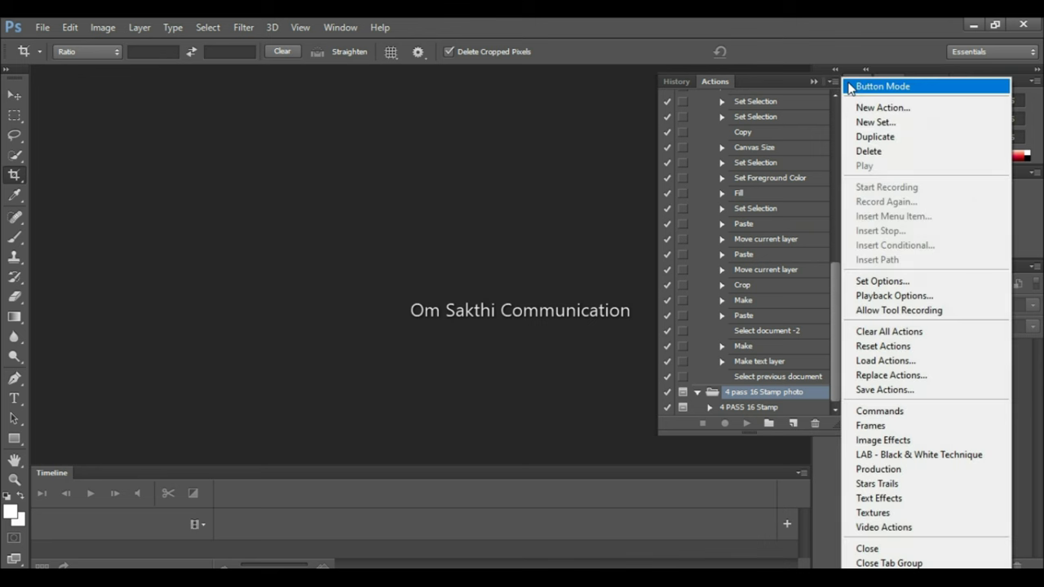
pyautogui.click(853, 88)
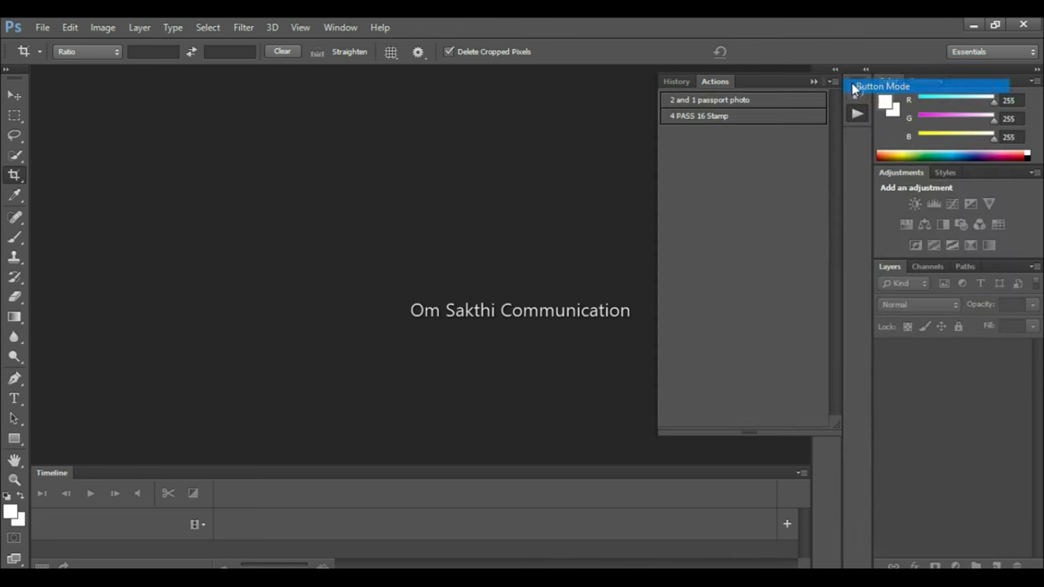
pyautogui.click(830, 82)
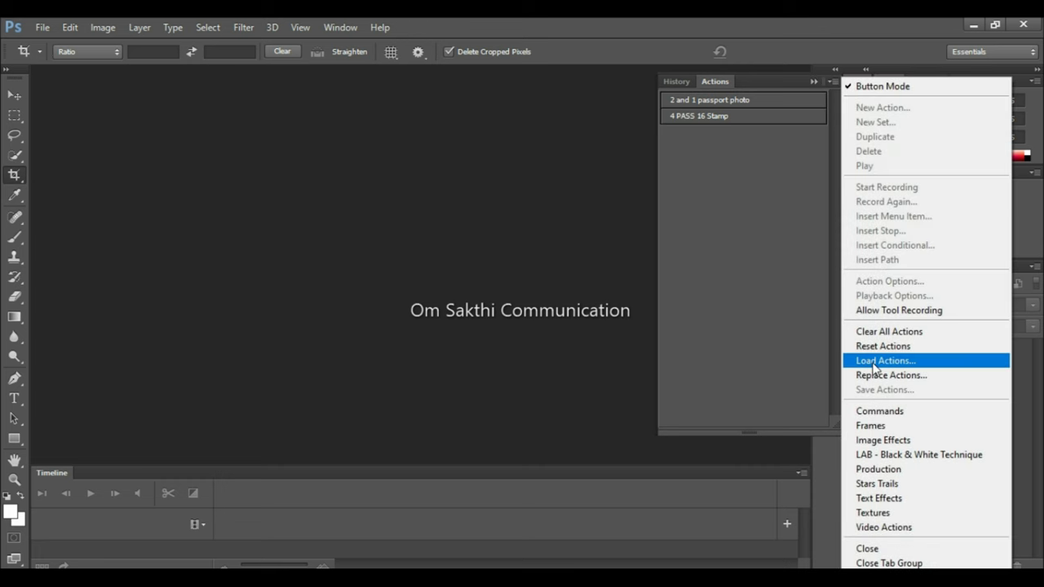
pyautogui.click(872, 365)
pyautogui.doubleClick(171, 135)
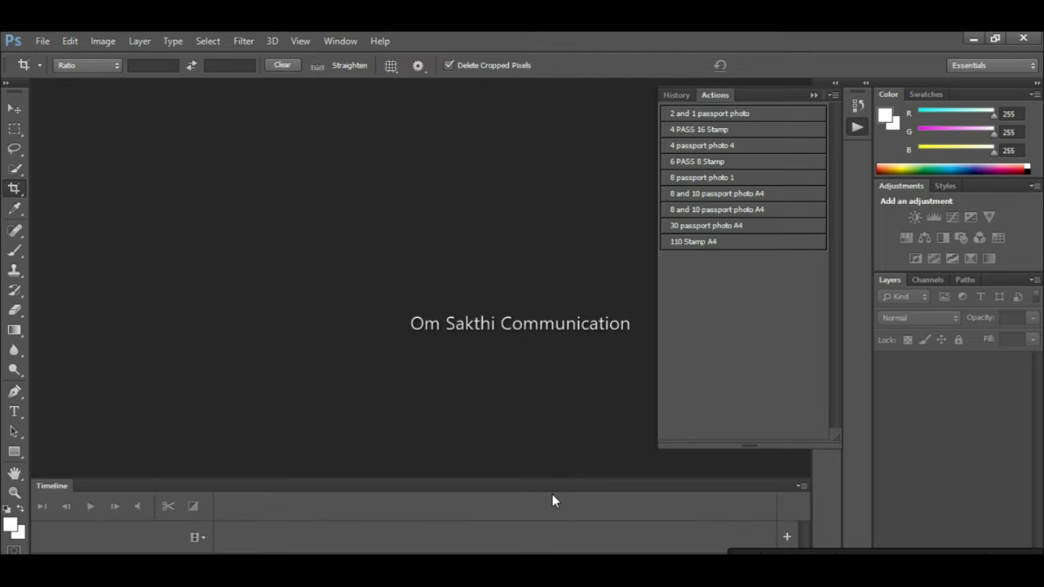
# Step: Open the portrait 0_91v0rV9LQBJdPX7s.jpg from the new action we folder
pyautogui.click(42, 41)
pyautogui.click(54, 72)
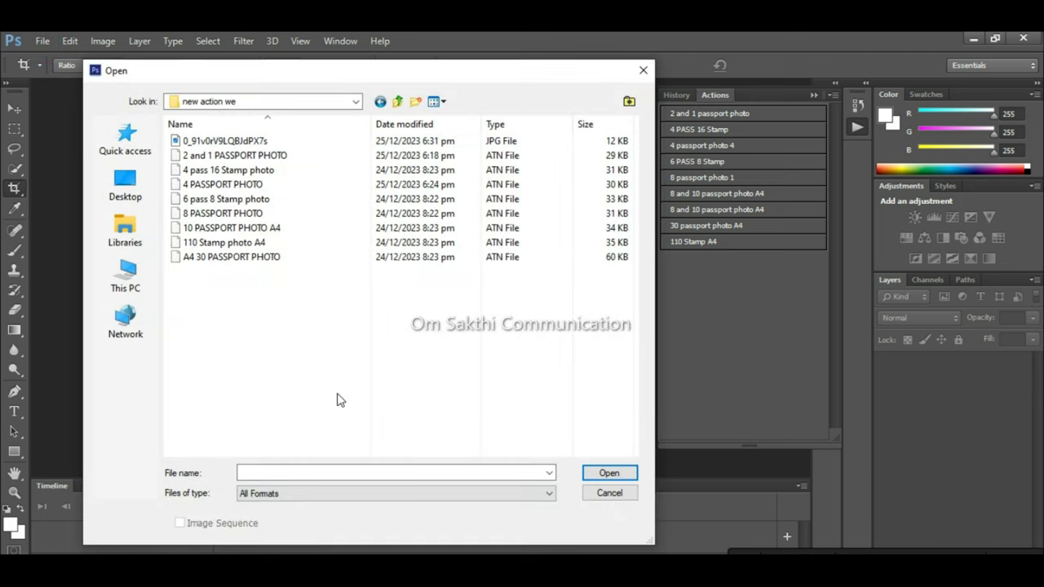
pyautogui.click(233, 141)
pyautogui.doubleClick(234, 144)
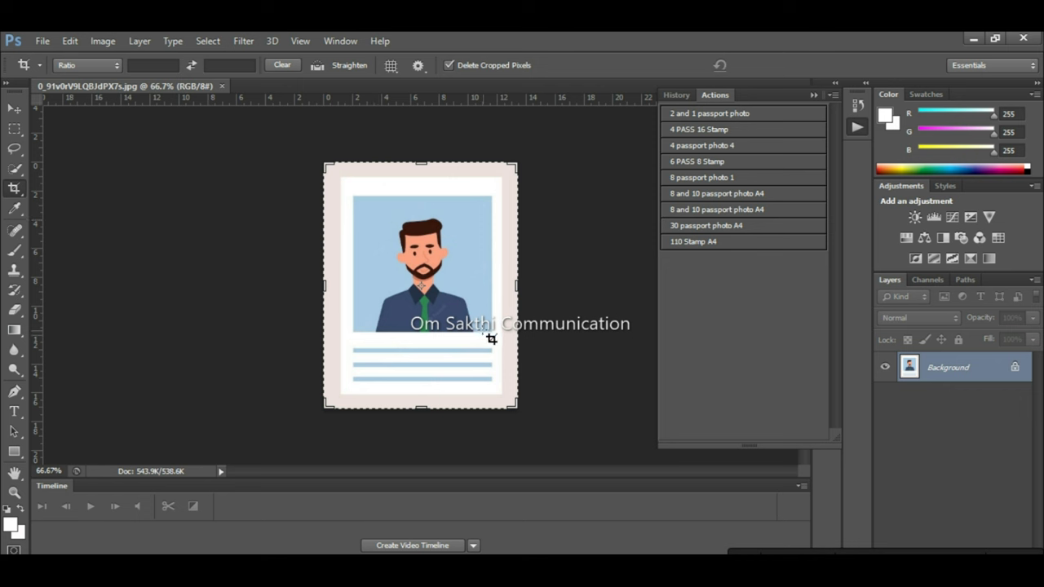
# Step: Crop the image to the head-and-shoulders portrait and select the Move tool
pyautogui.moveTo(481, 331); pyautogui.dragTo(371, 213)
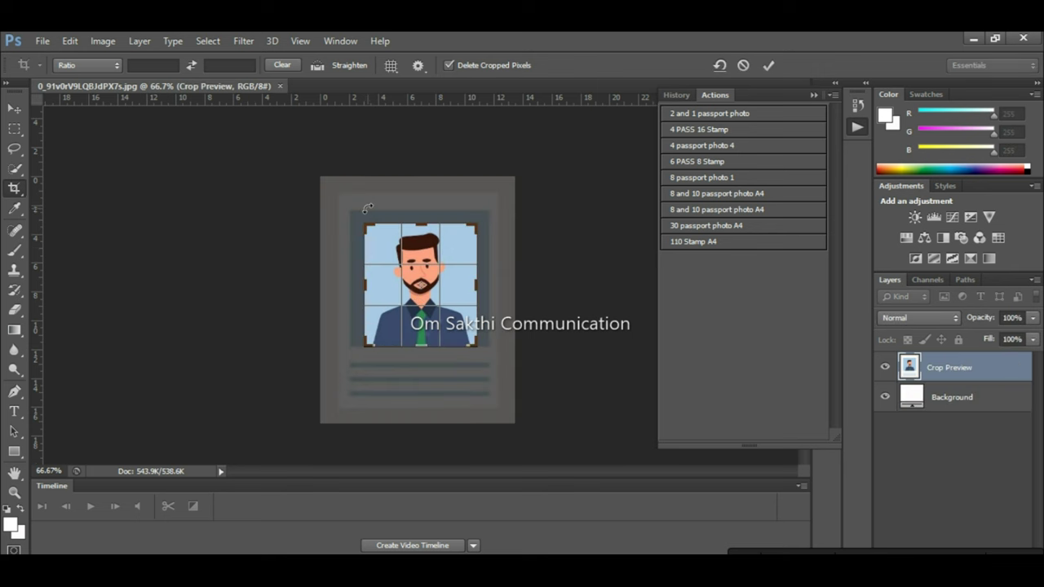
pyautogui.click(769, 66)
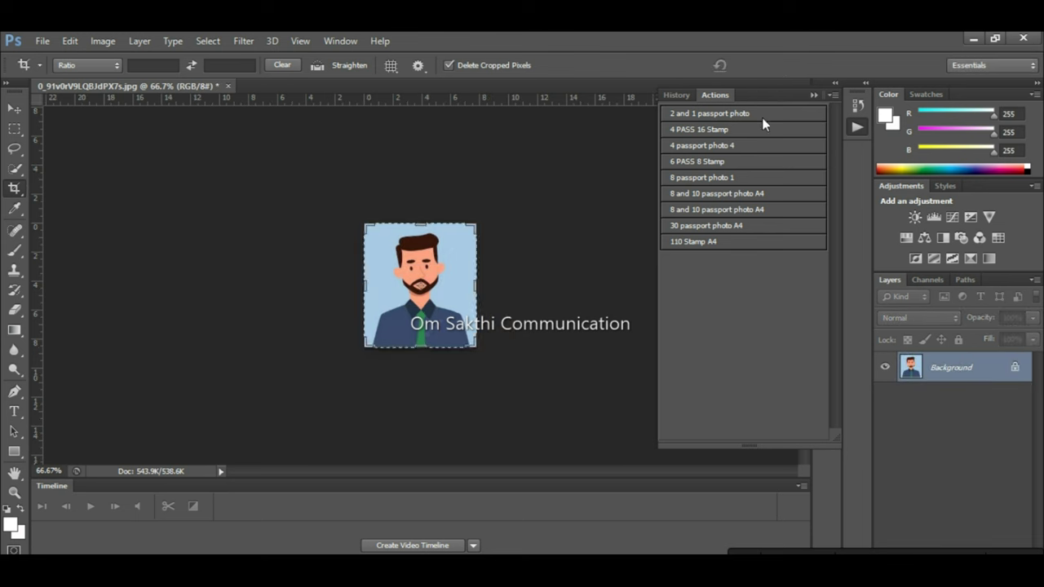
pyautogui.click(15, 110)
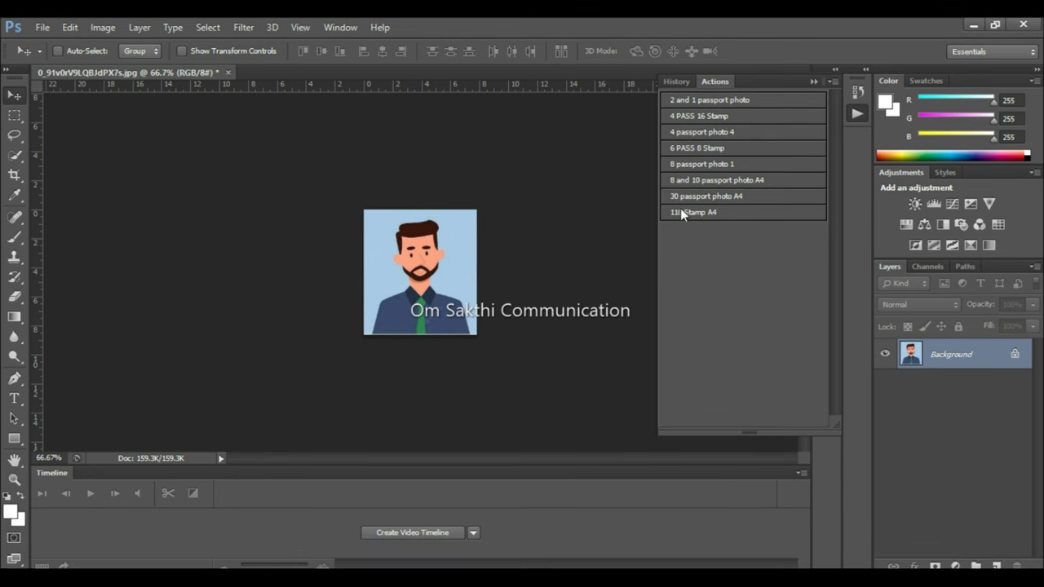
# Step: Run the '8 and 10 passport photo A4' action, fitting and committing the photo transform
pyautogui.click(692, 181)
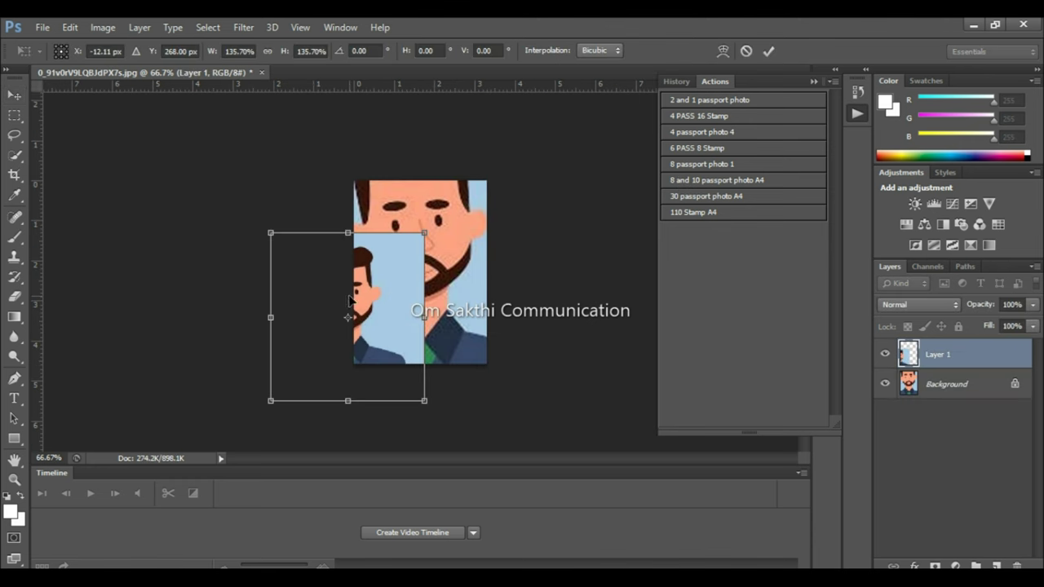
pyautogui.moveTo(349, 300); pyautogui.dragTo(435, 248)
pyautogui.moveTo(508, 350); pyautogui.dragTo(489, 366)
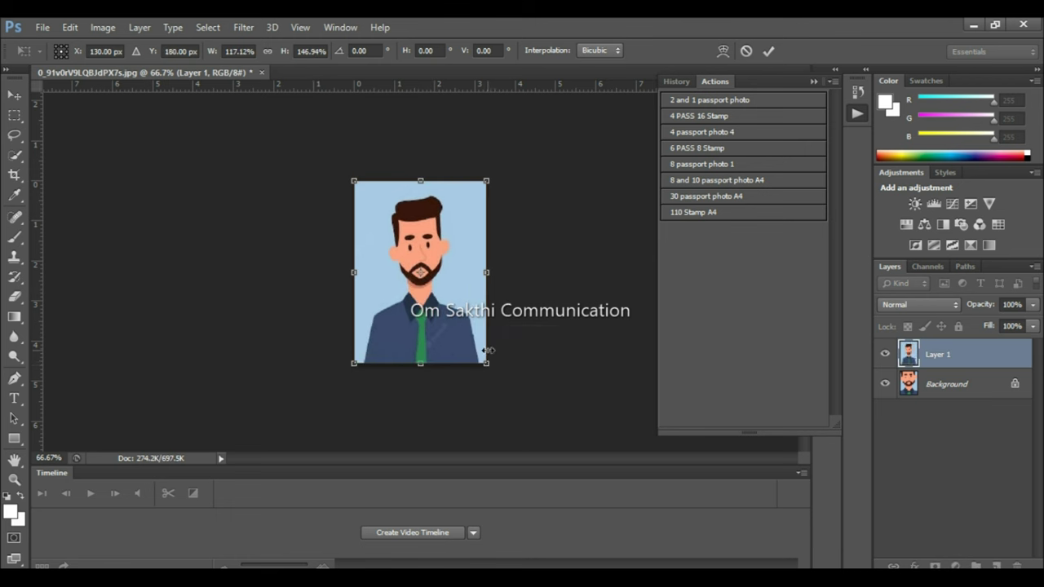
pyautogui.click(768, 51)
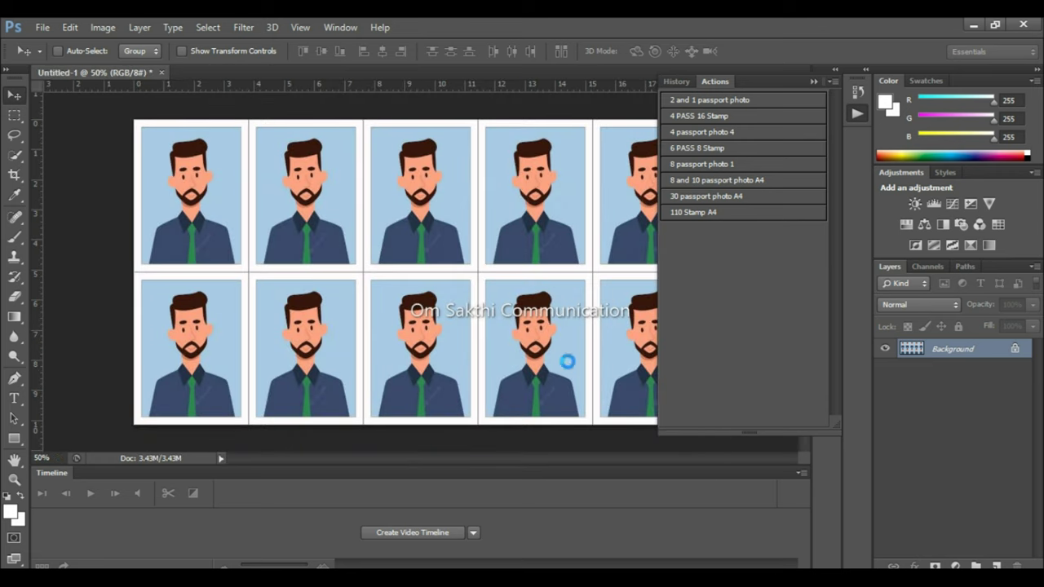
pyautogui.moveTo(790, 81); pyautogui.dragTo(868, 106)
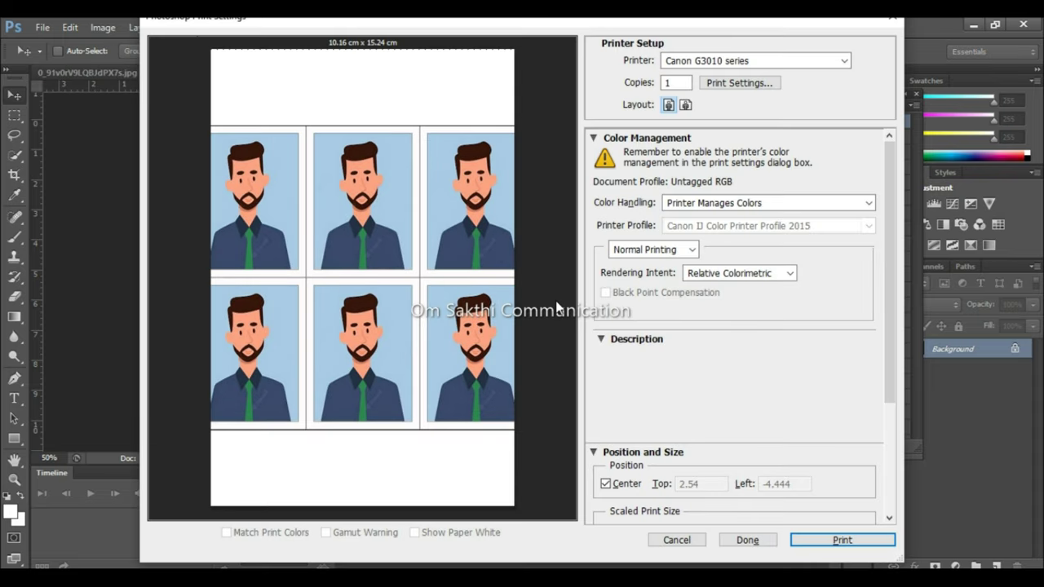
# Step: Set the Canon G3010 printer to A4 paper, preview on, and High print quality
pyautogui.click(738, 61)
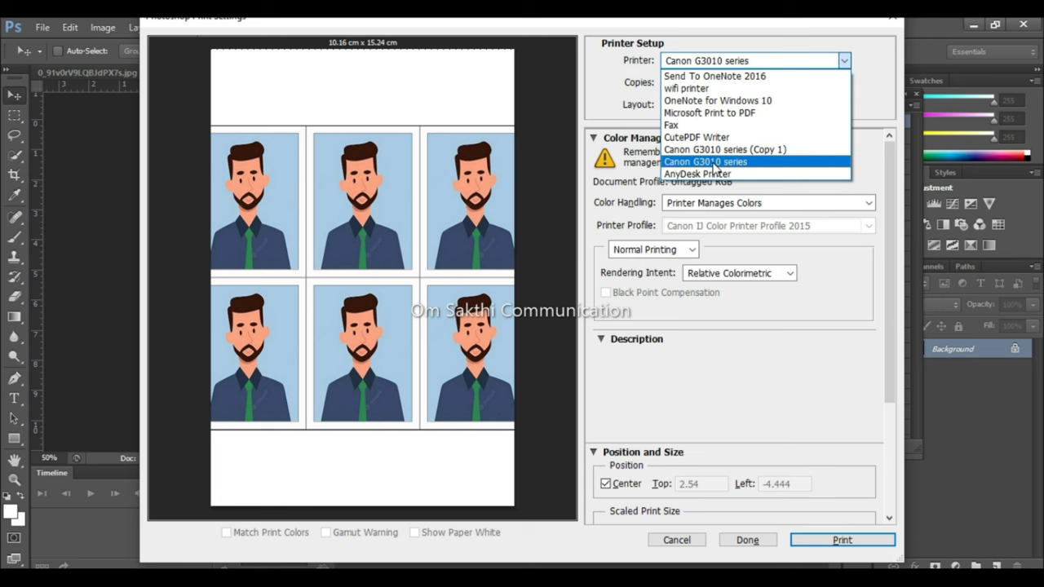
pyautogui.click(714, 166)
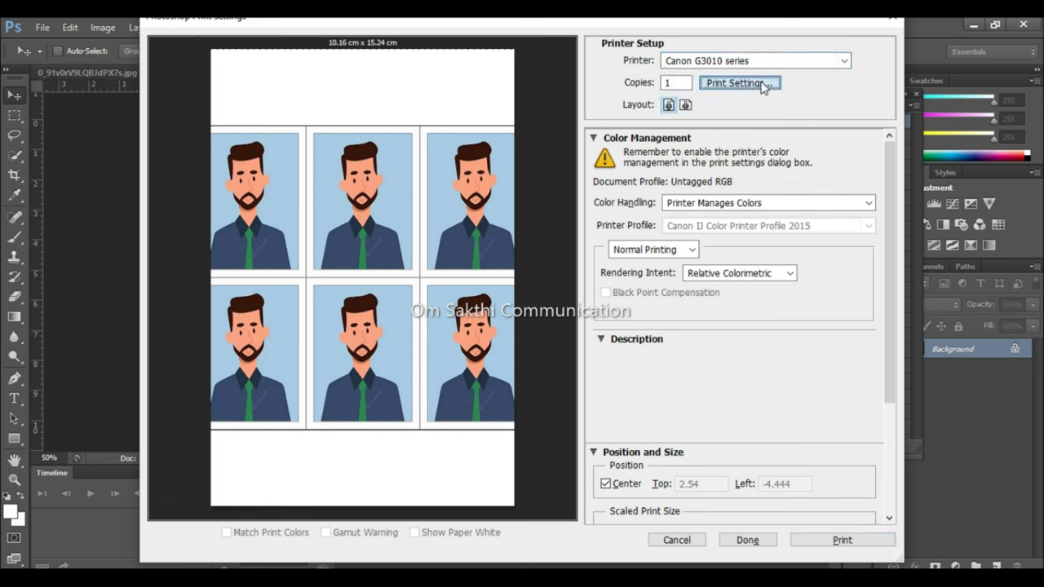
pyautogui.click(762, 87)
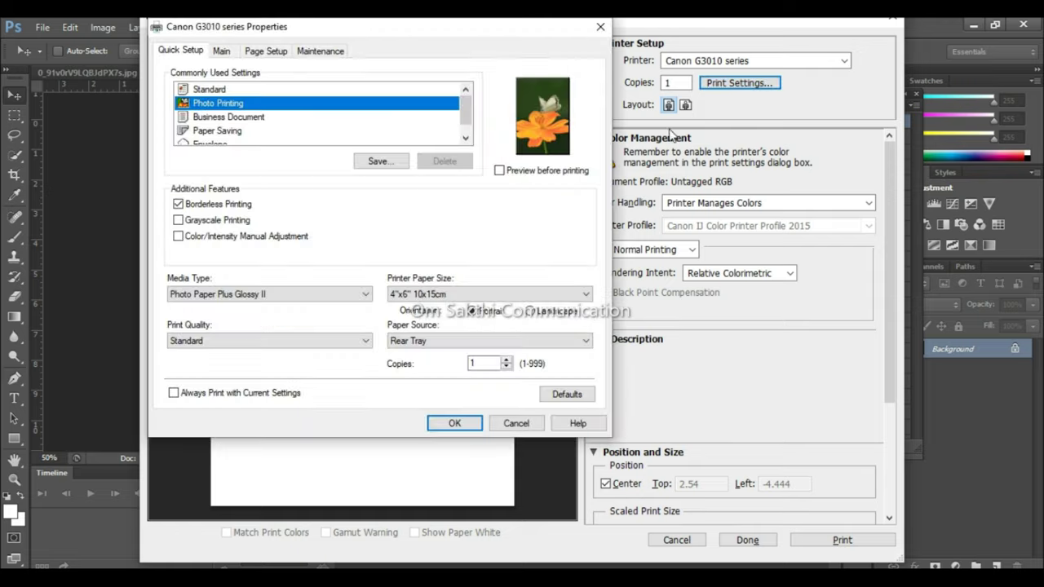
pyautogui.click(397, 295)
pyautogui.click(414, 329)
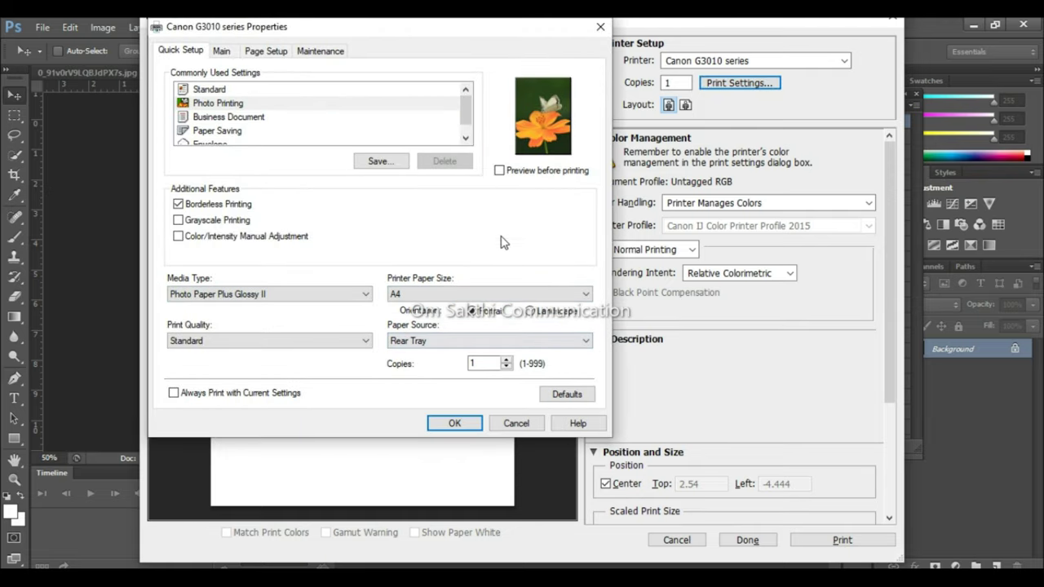
pyautogui.click(499, 171)
pyautogui.click(276, 346)
pyautogui.click(263, 353)
pyautogui.click(453, 424)
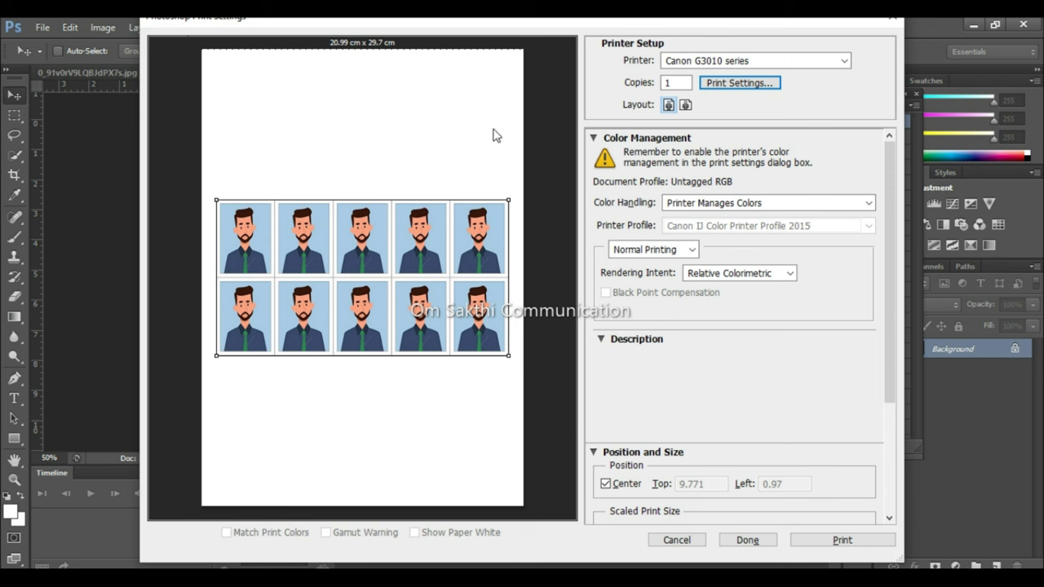
# Step: Uncheck Center, set the top offset to 0, and print the sheet
pyautogui.click(606, 484)
pyautogui.moveTo(692, 485); pyautogui.dragTo(702, 478)
pyautogui.press('BackSpace')
pyautogui.press('BackSpace')
pyautogui.press('BackSpace')
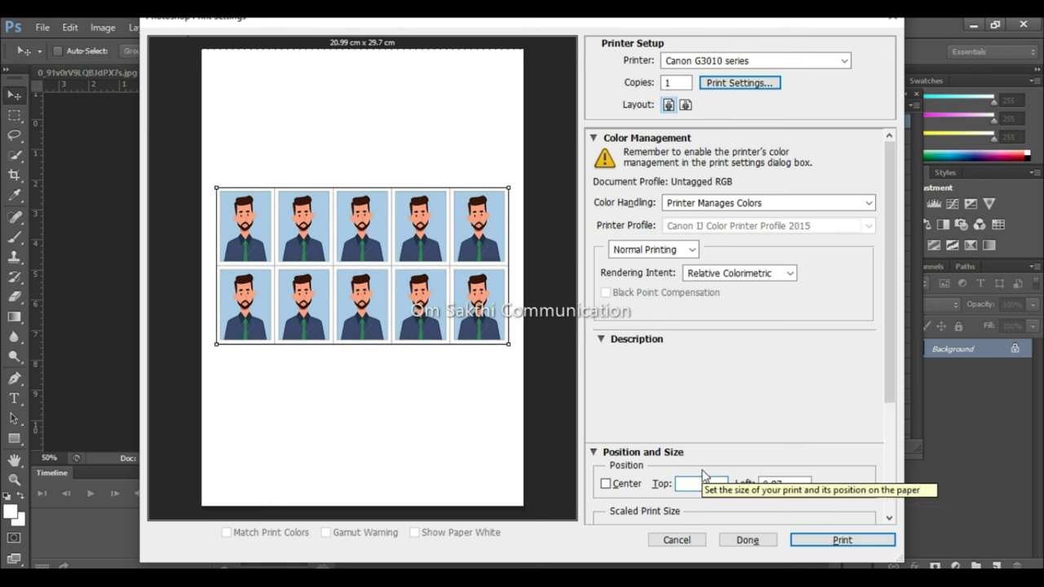
pyautogui.write('0')
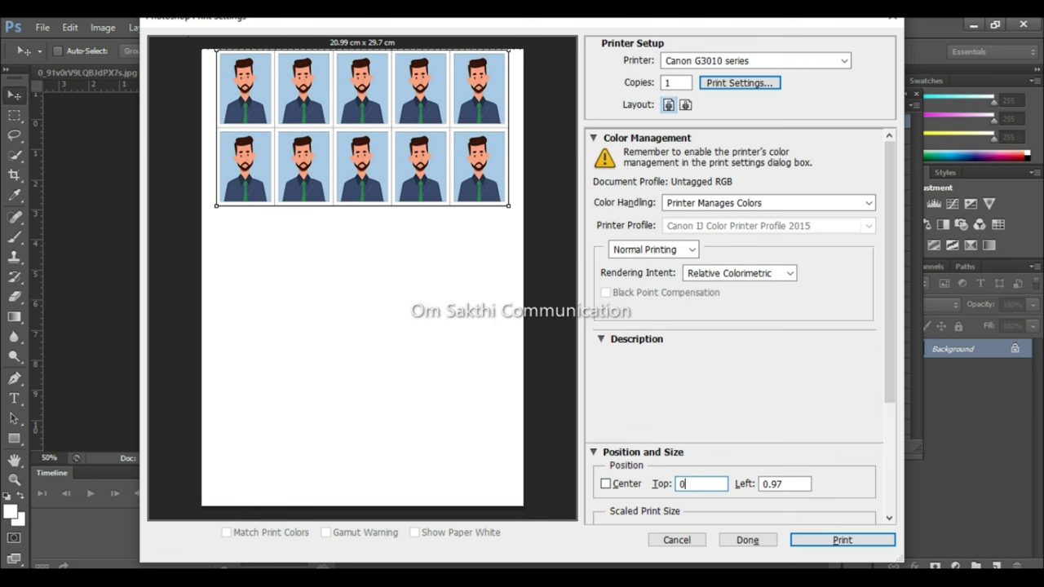
pyautogui.press('Return')
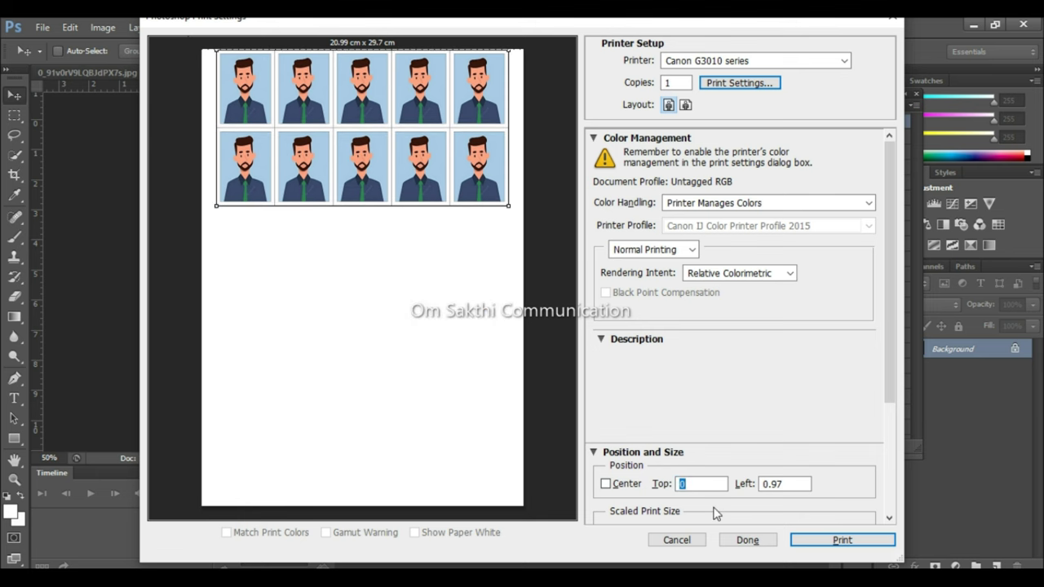
pyautogui.click(845, 542)
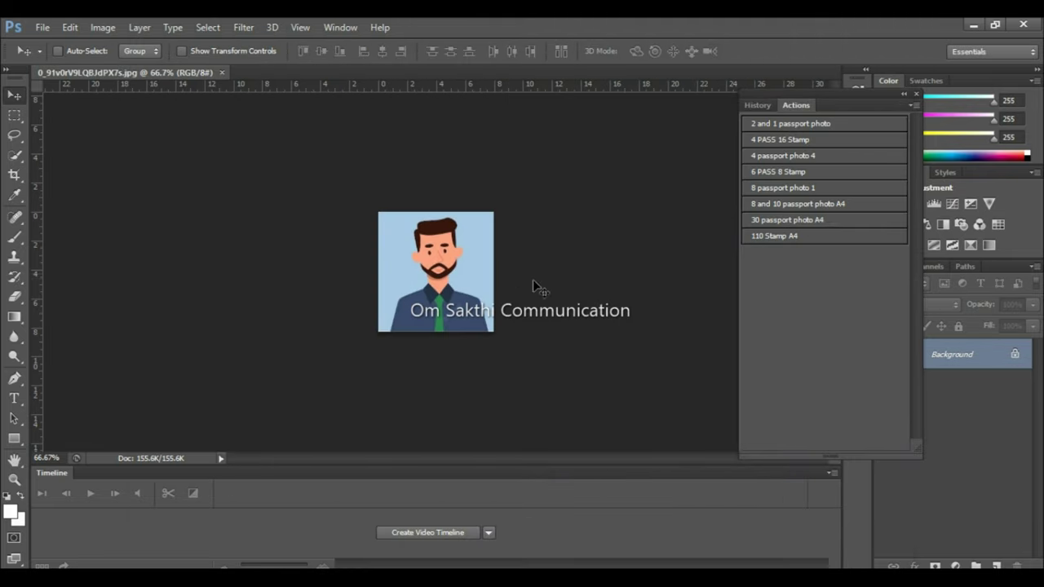
# Step: Run the '30 passport photo A4' action, moving, resizing and committing the pasted photo
pyautogui.click(778, 221)
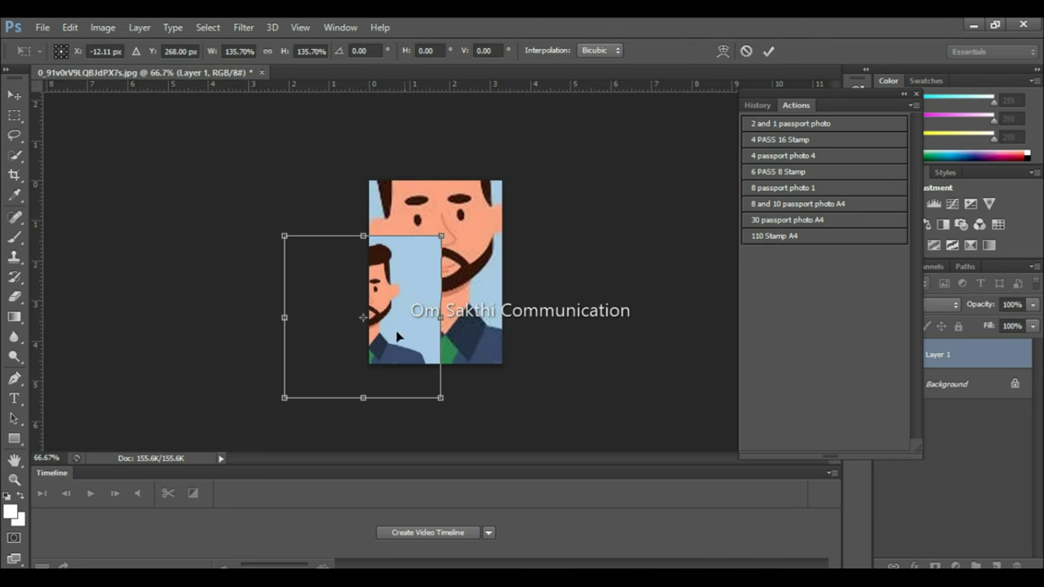
pyautogui.moveTo(368, 334); pyautogui.dragTo(438, 281)
pyautogui.moveTo(525, 346); pyautogui.dragTo(502, 365)
pyautogui.press('Return')
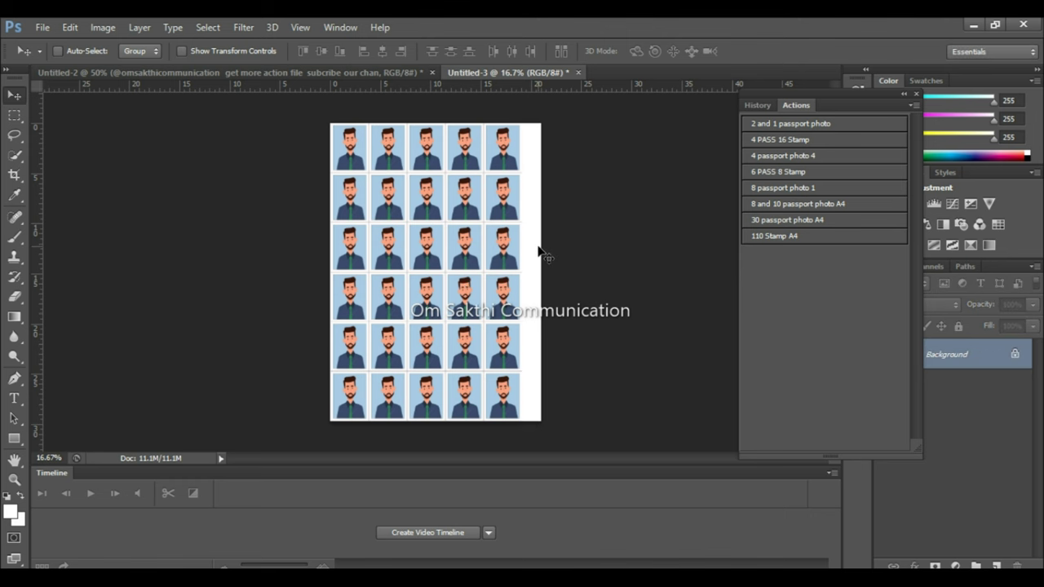
# Step: Enlarge the view and print the thirty-photo Untitled-3 sheet on A4
pyautogui.hotkey('ctrl', '+')
pyautogui.scroll(2, 535, 277)
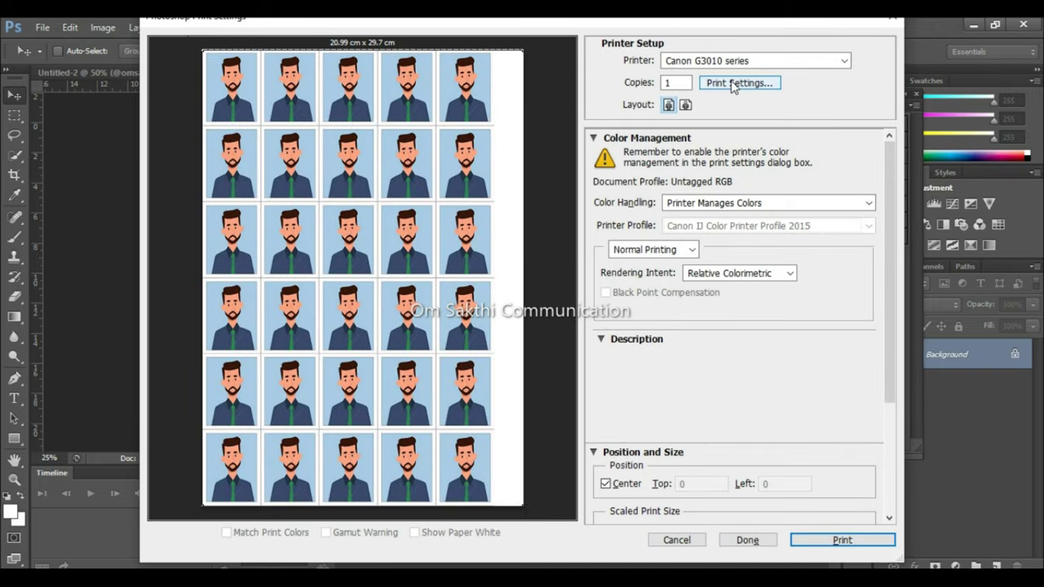
pyautogui.click(816, 537)
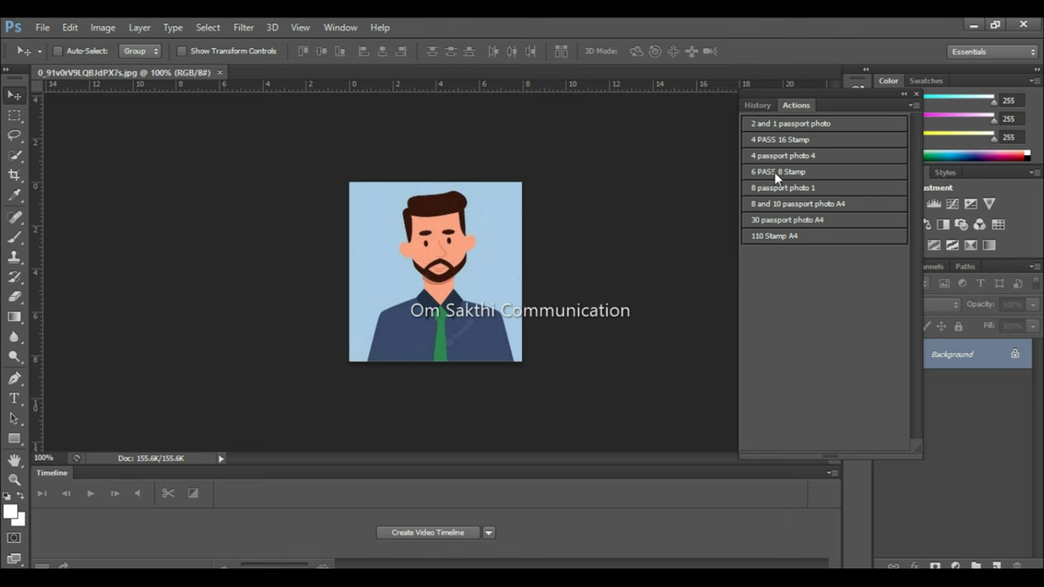
# Step: Run the '6 PASS 8 Stamp' action, moving and shrinking the photo to fit before committing
pyautogui.click(772, 172)
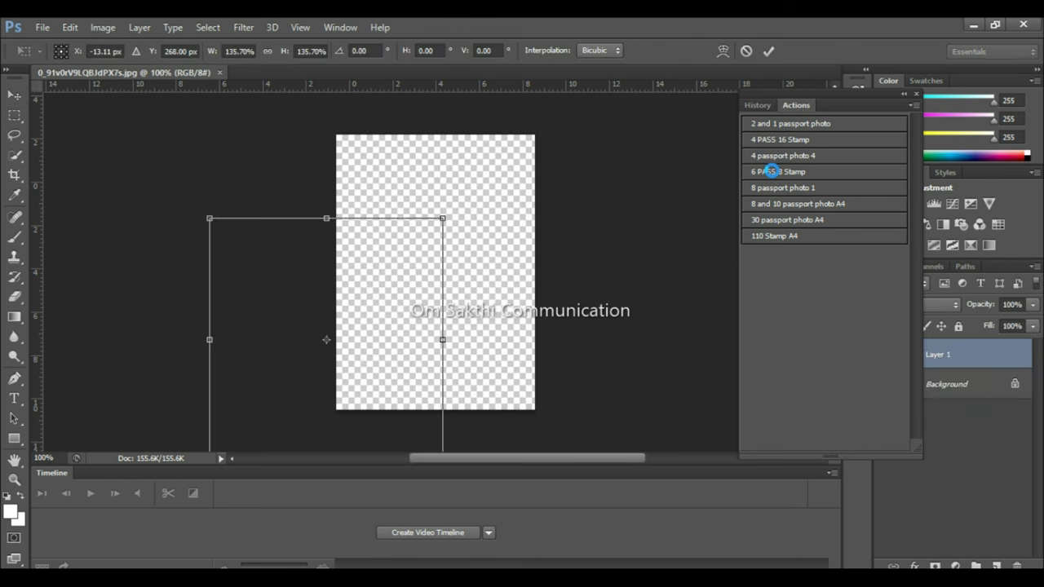
pyautogui.moveTo(308, 349); pyautogui.dragTo(401, 274)
pyautogui.moveTo(572, 380); pyautogui.dragTo(535, 410)
pyautogui.click(768, 52)
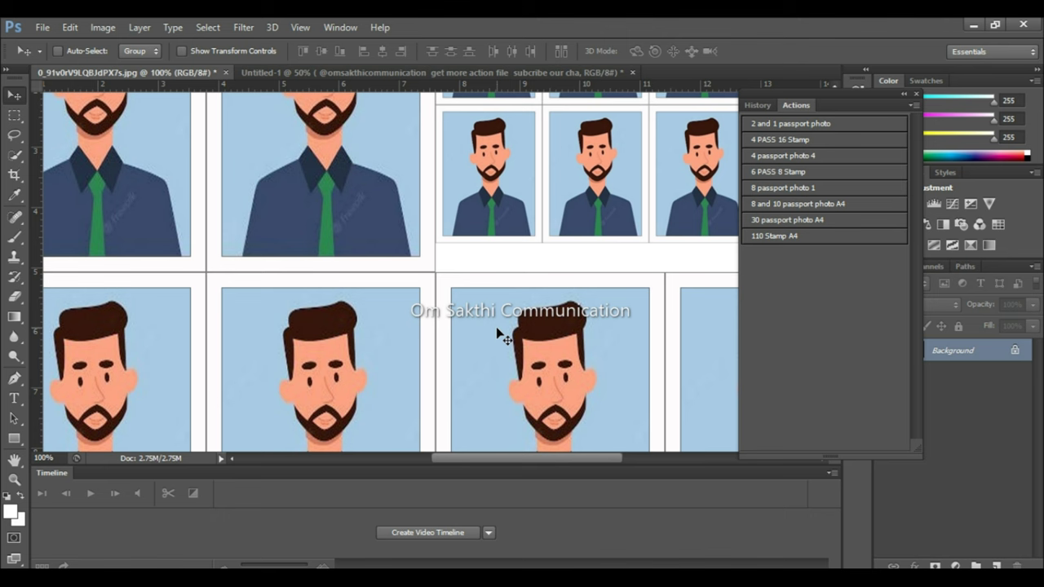
pyautogui.hotkey('ctrl', '-')
pyautogui.hotkey('ctrl', '-')
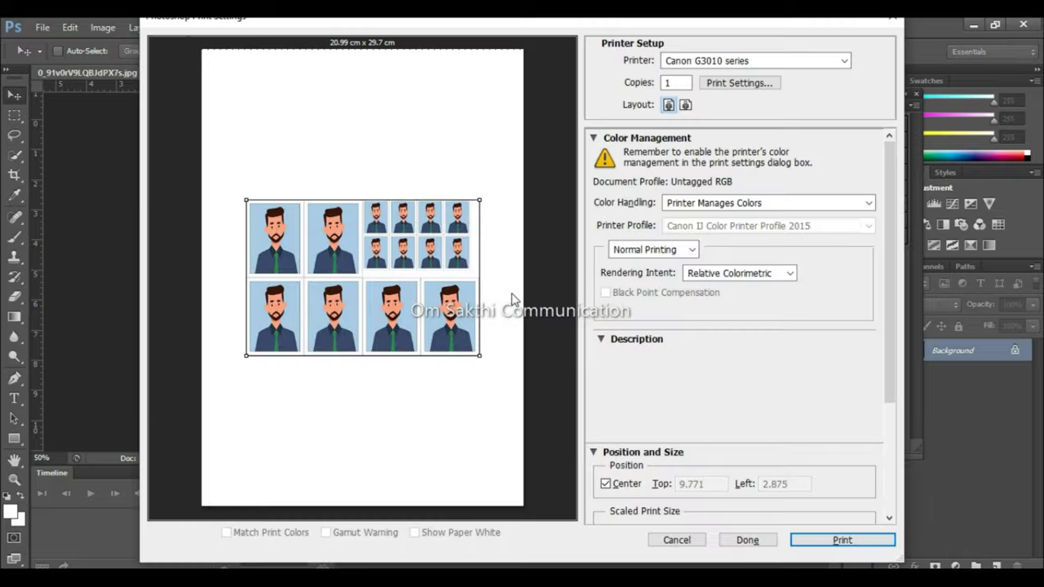
# Step: Turn off Center, set the Top position to 0, and print the six-and-eight sheet
pyautogui.click(604, 483)
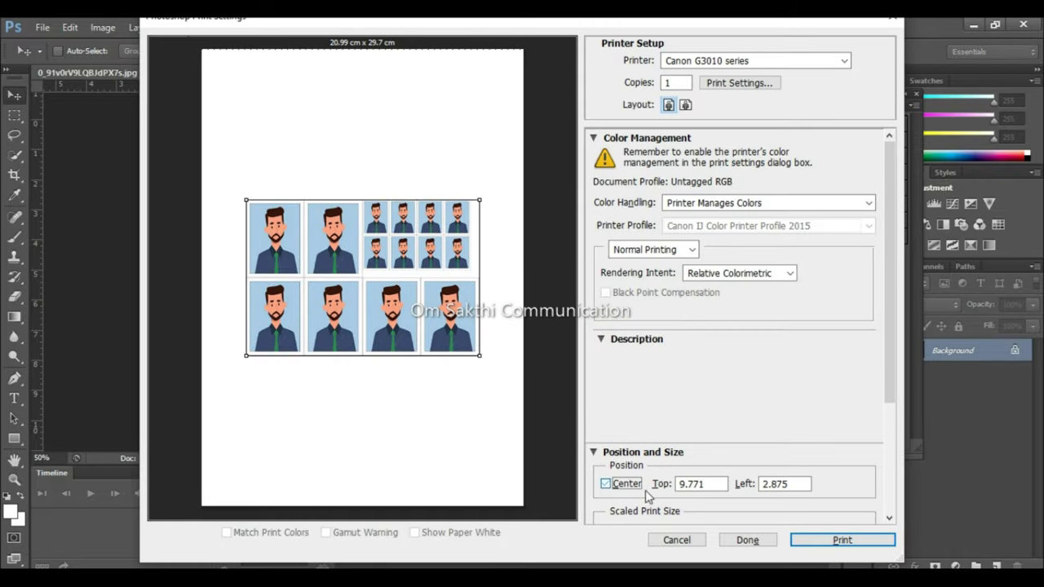
pyautogui.doubleClick(704, 479)
pyautogui.press('BackSpace')
pyautogui.write('0')
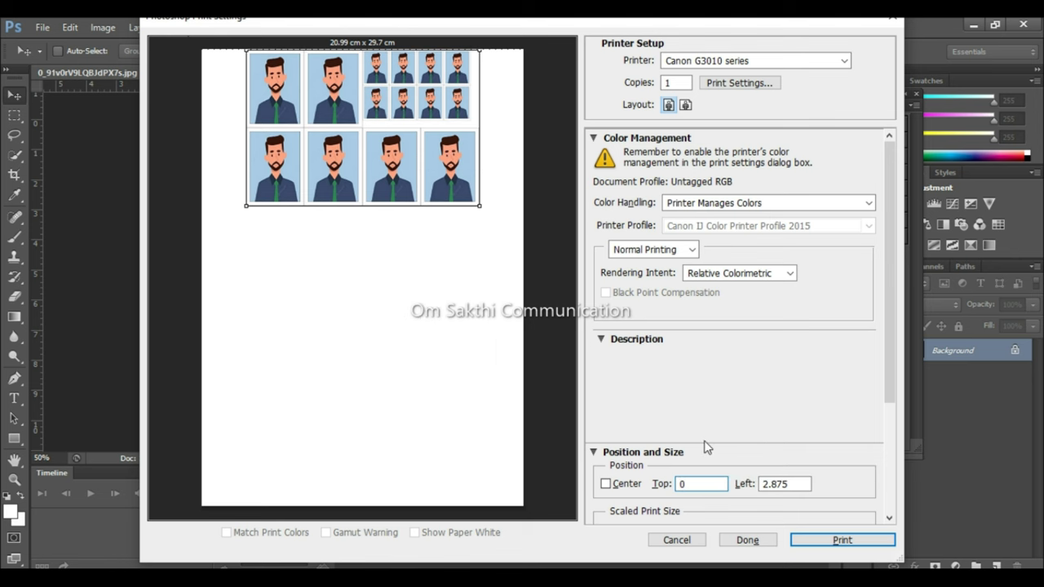
pyautogui.press('Return')
pyautogui.click(833, 541)
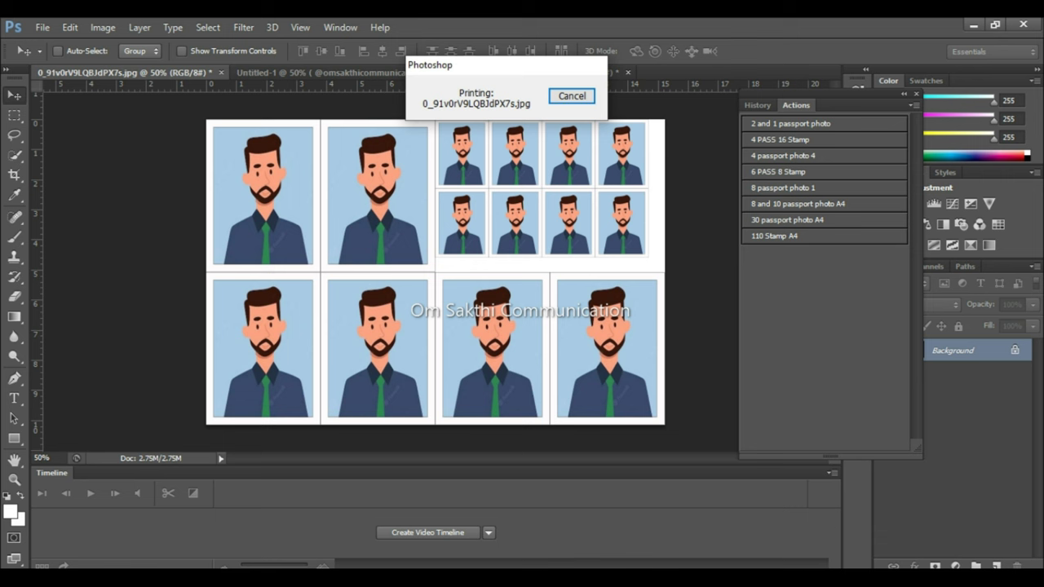
# Step: Close the portrait and Untitled-1 documents, discarding unsaved changes to both
pyautogui.click(220, 73)
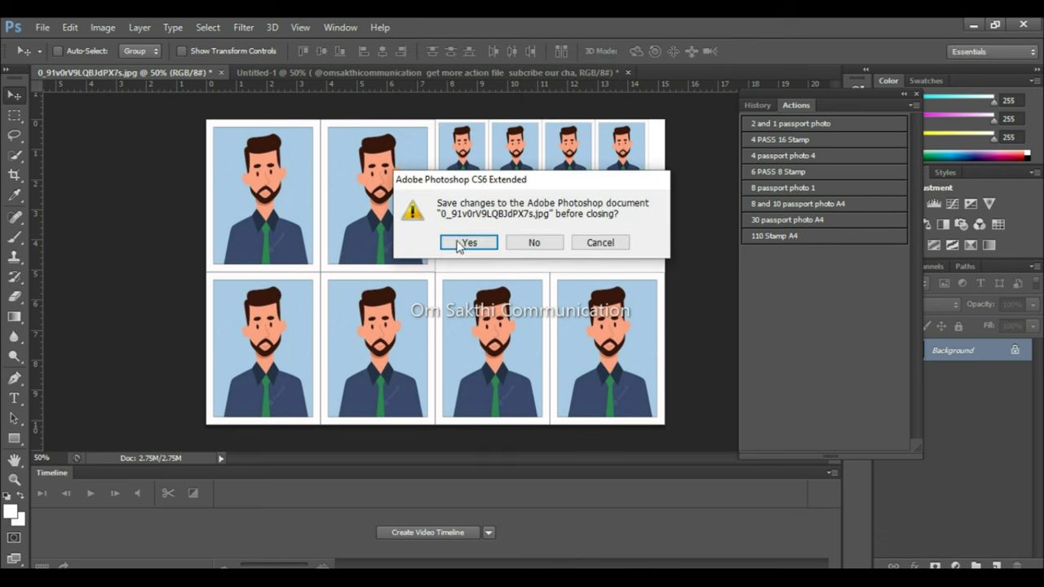
pyautogui.click(522, 248)
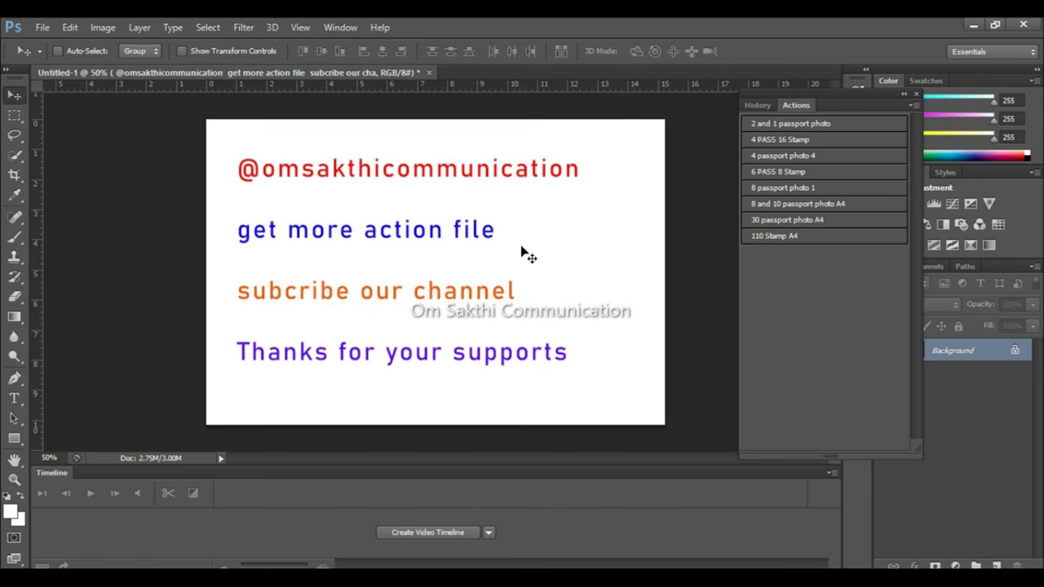
pyautogui.click(429, 72)
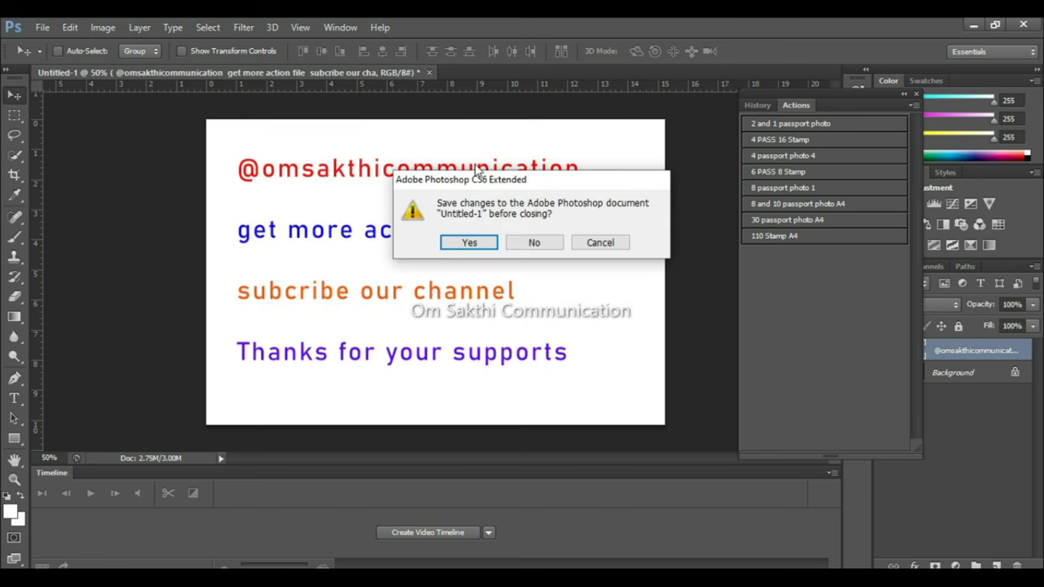
pyautogui.click(558, 243)
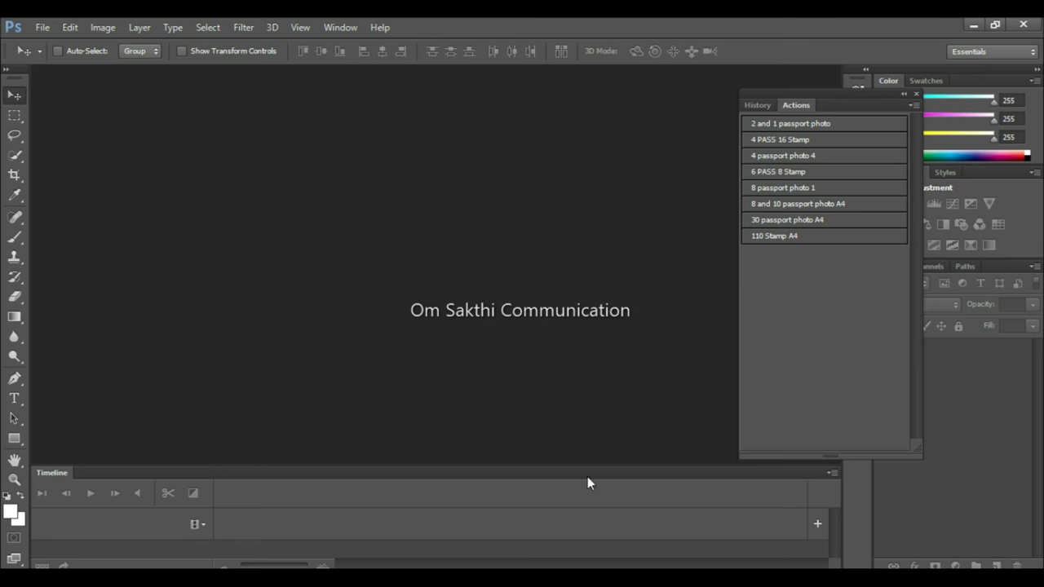